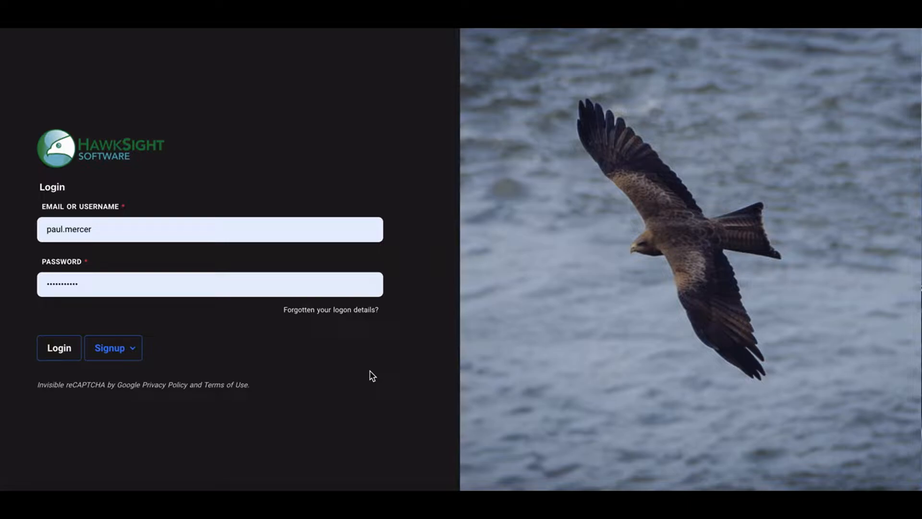
# Log in with the pre-filled credentials and dismiss the profile panel.
pyautogui.click(60, 352)
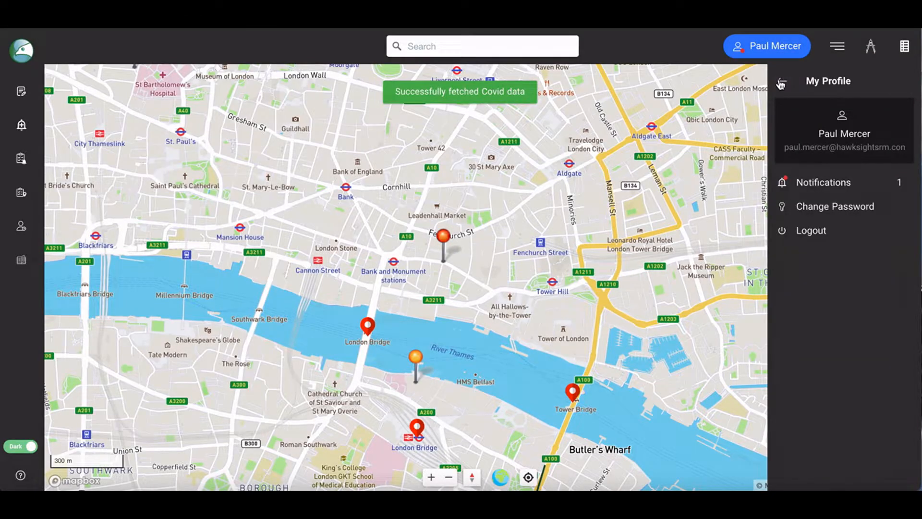
pyautogui.click(781, 80)
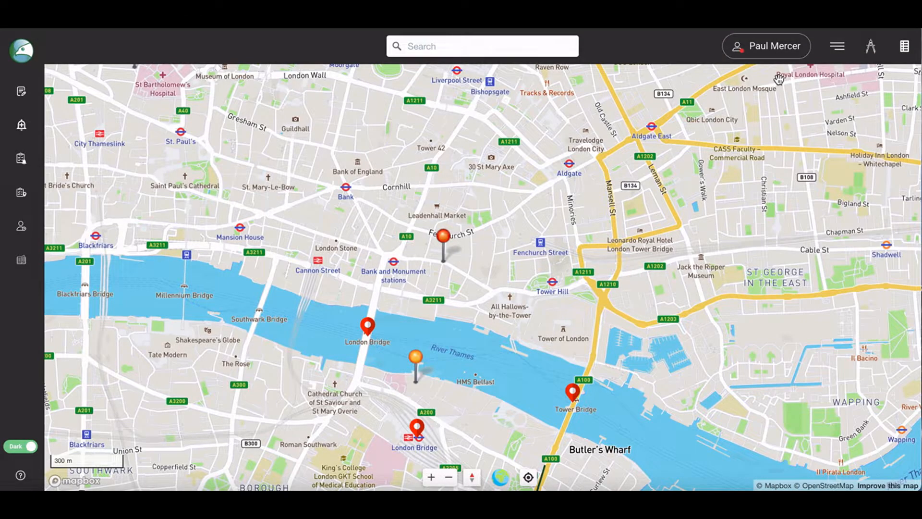
# Open the data Timeframe window and set its interval to Months.
pyautogui.click(837, 47)
pyautogui.click(808, 109)
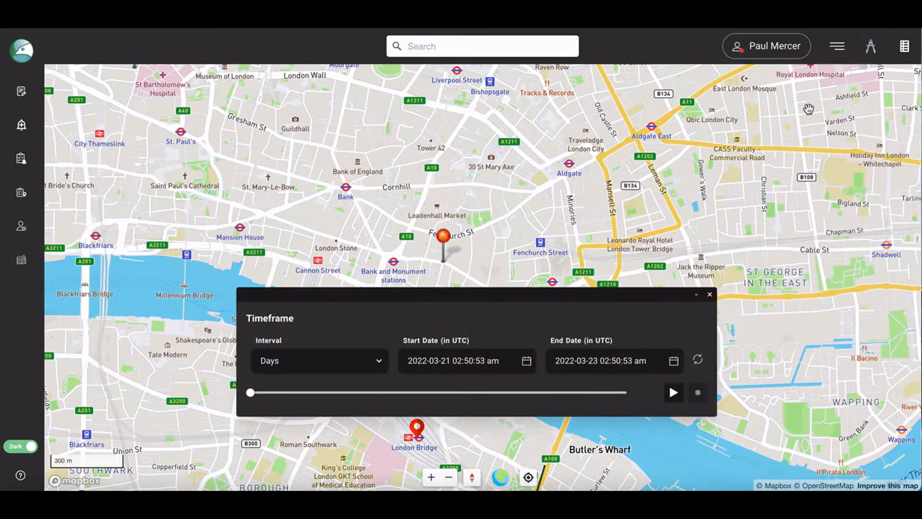
pyautogui.click(380, 361)
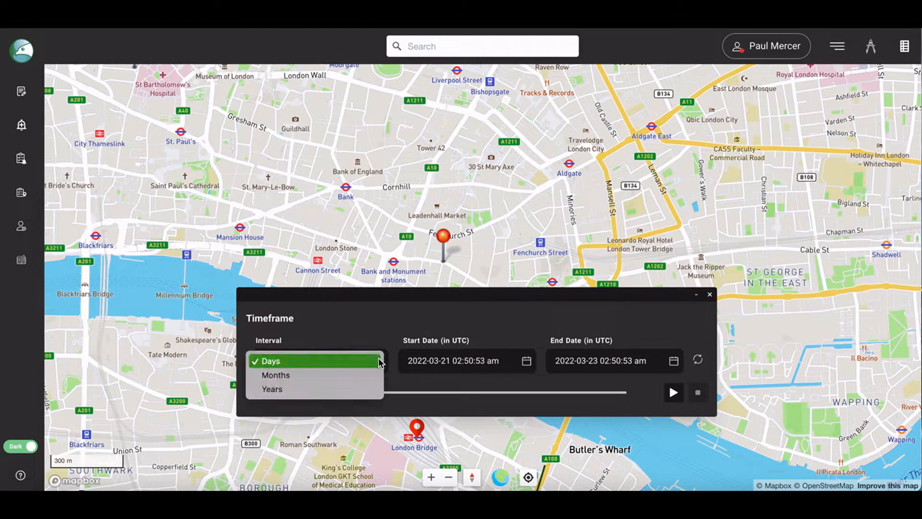
pyautogui.click(342, 379)
# Set the timeframe start date to 2020-03.
pyautogui.click(421, 360)
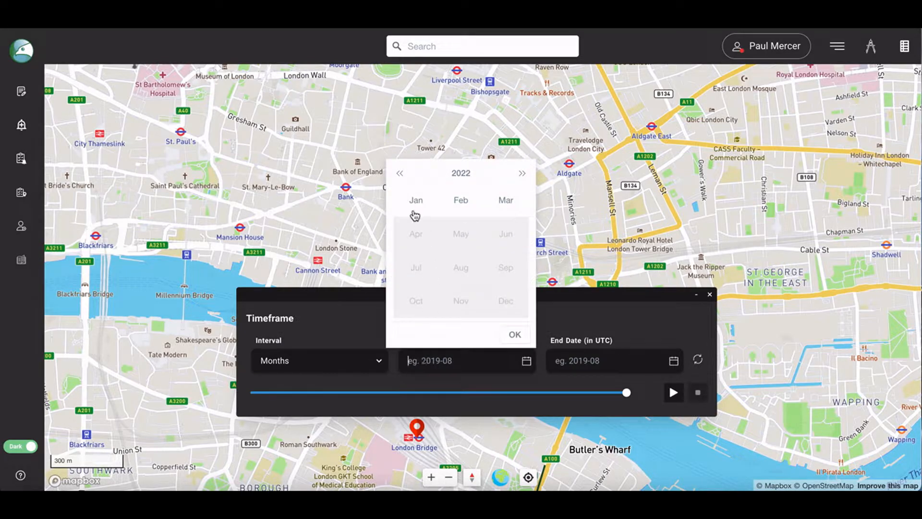
pyautogui.click(401, 174)
pyautogui.click(400, 174)
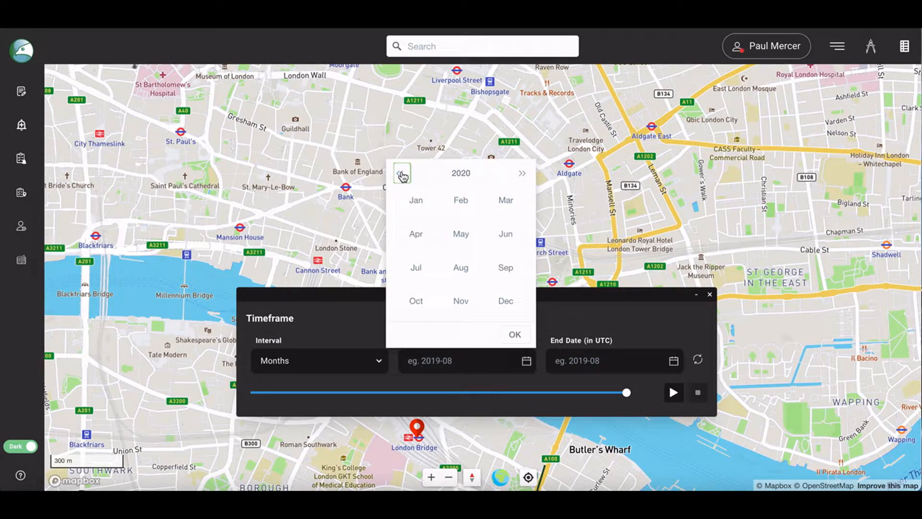
pyautogui.click(415, 200)
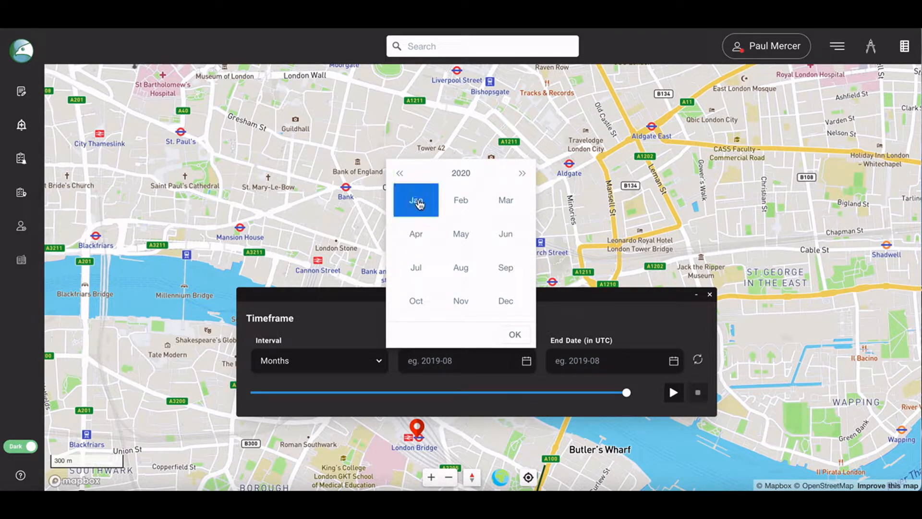
pyautogui.click(506, 201)
pyautogui.click(513, 337)
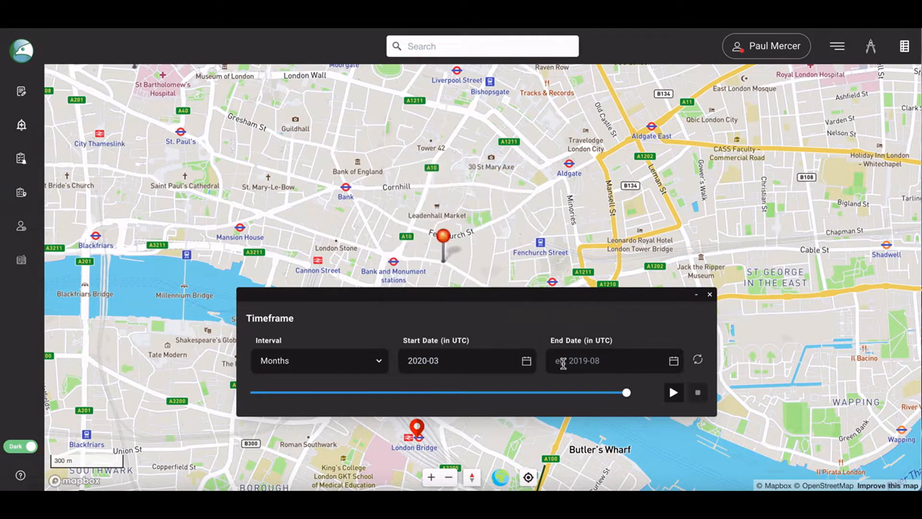
# Set the timeframe end date to 2022-03.
pyautogui.click(568, 361)
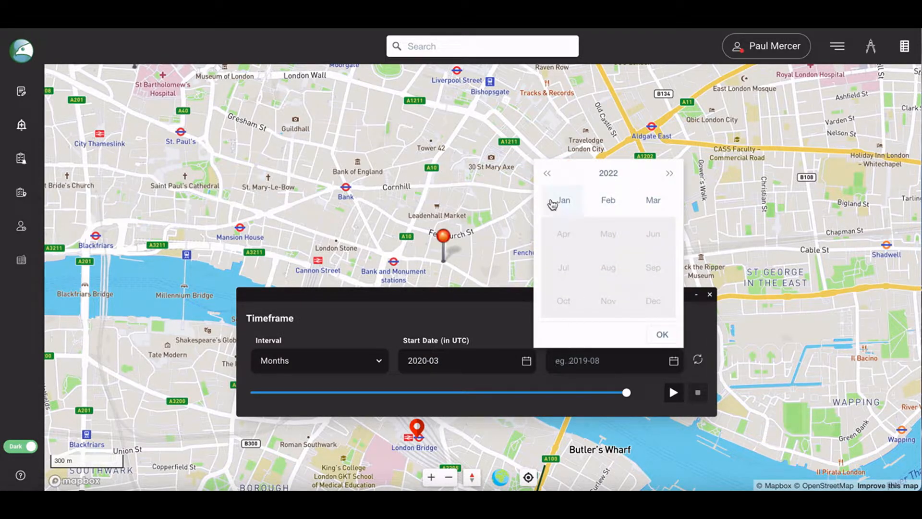
pyautogui.click(652, 200)
pyautogui.click(663, 335)
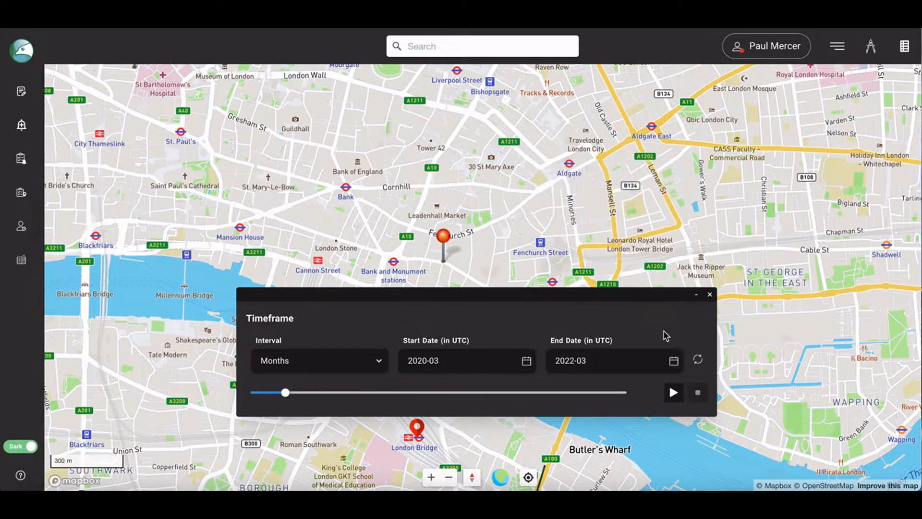
# Refresh the map data for the new timeframe and close the Timeframe window.
pyautogui.click(699, 361)
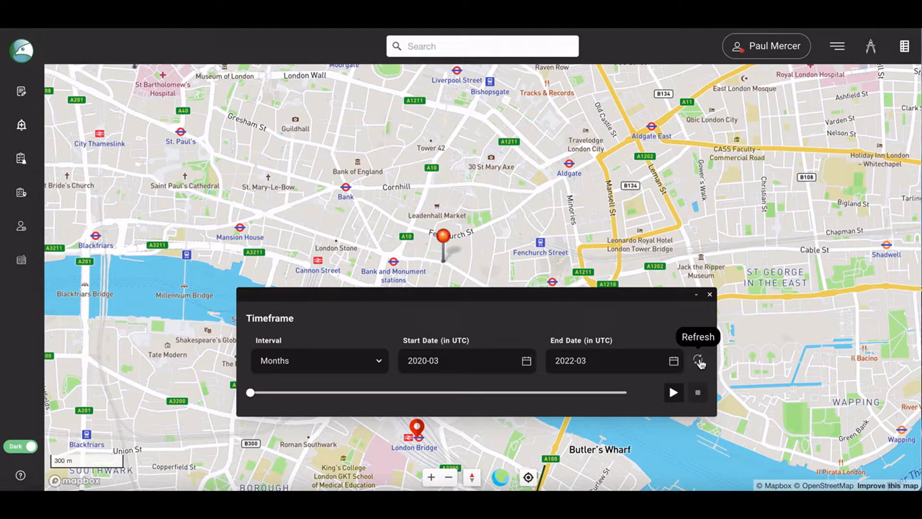
pyautogui.click(699, 360)
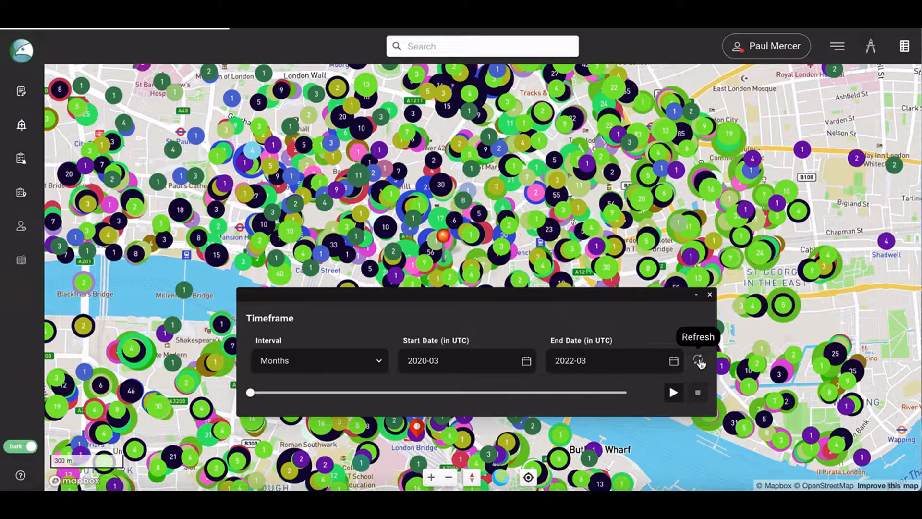
pyautogui.click(710, 296)
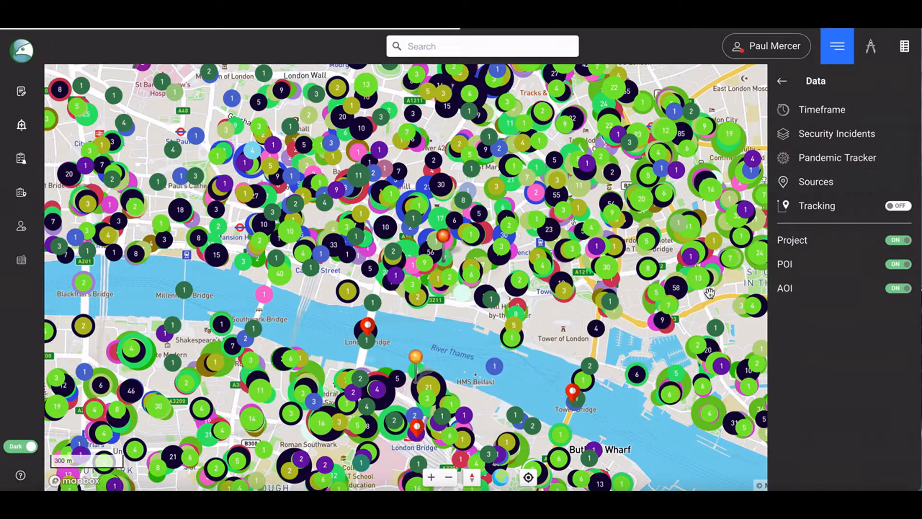
# Show the legends, open Incident Analysis, and capture the current cluster map.
pyautogui.click(905, 49)
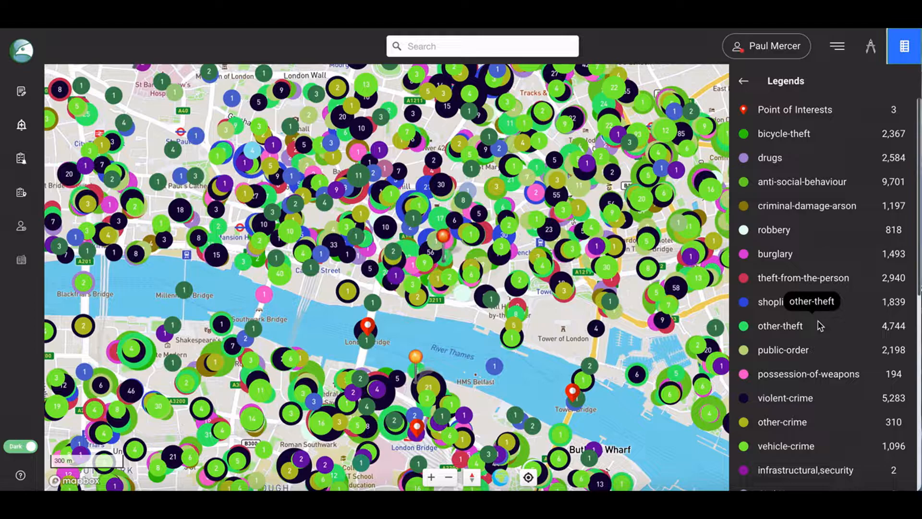
pyautogui.click(22, 126)
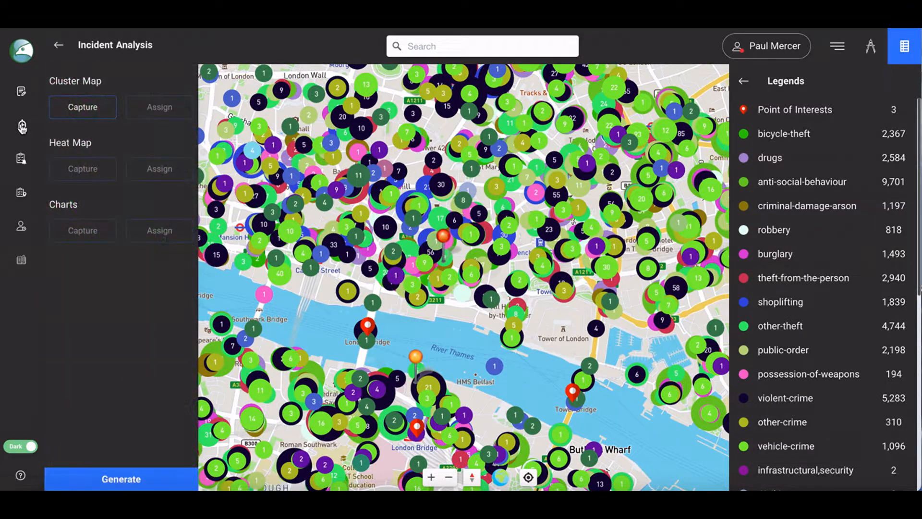
pyautogui.click(85, 108)
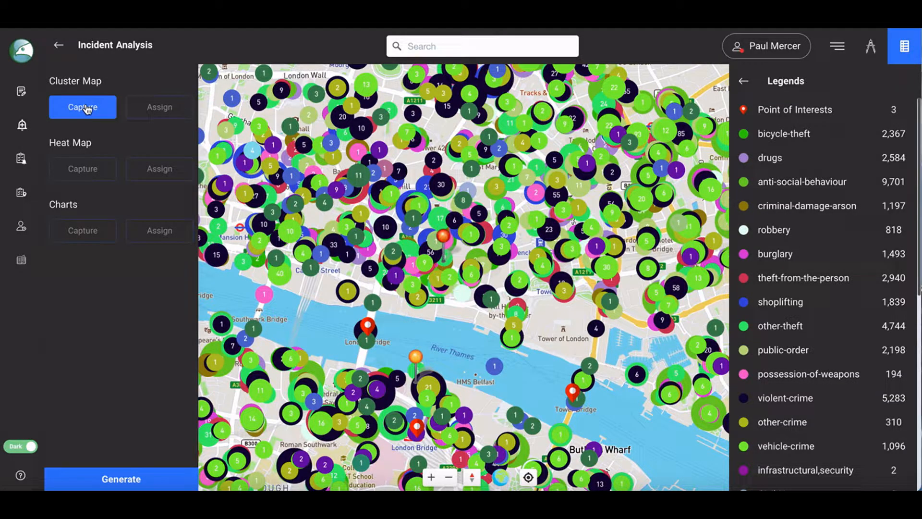
pyautogui.click(87, 109)
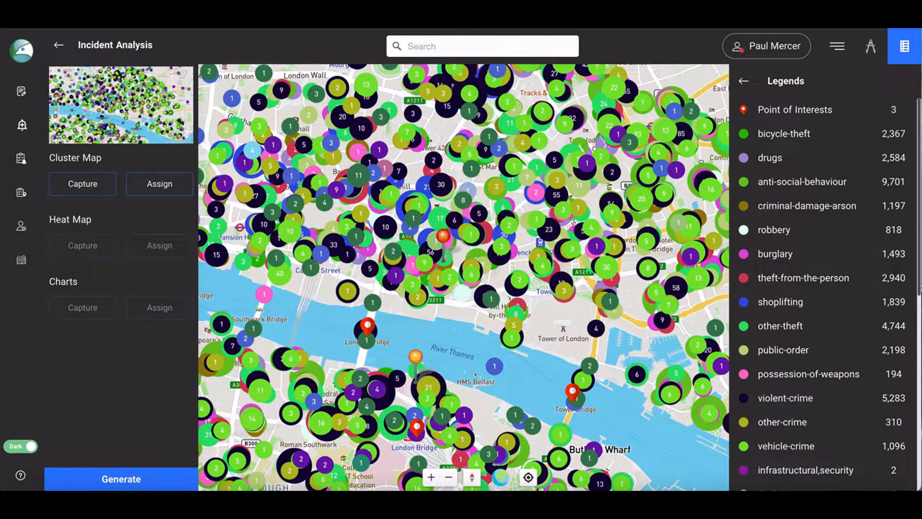
# Assign the captured cluster map to the project Demo - Office SRA.
pyautogui.click(171, 186)
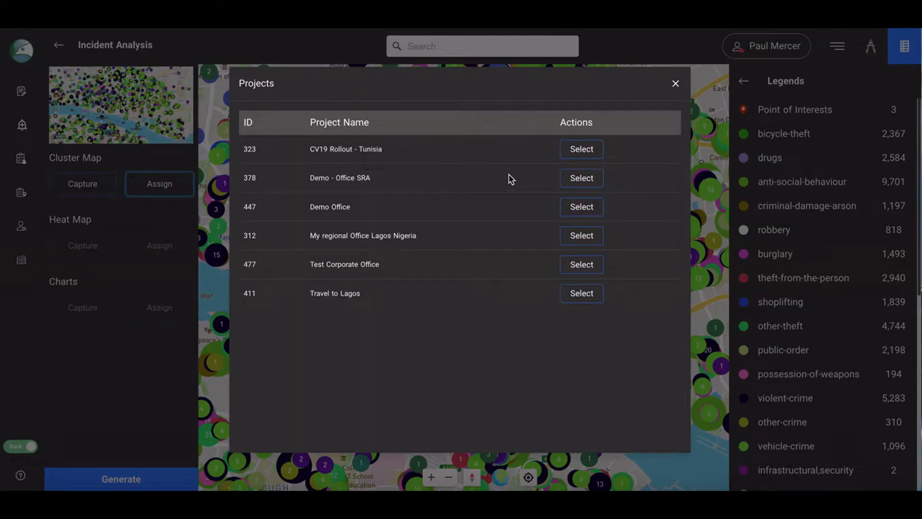
pyautogui.click(581, 178)
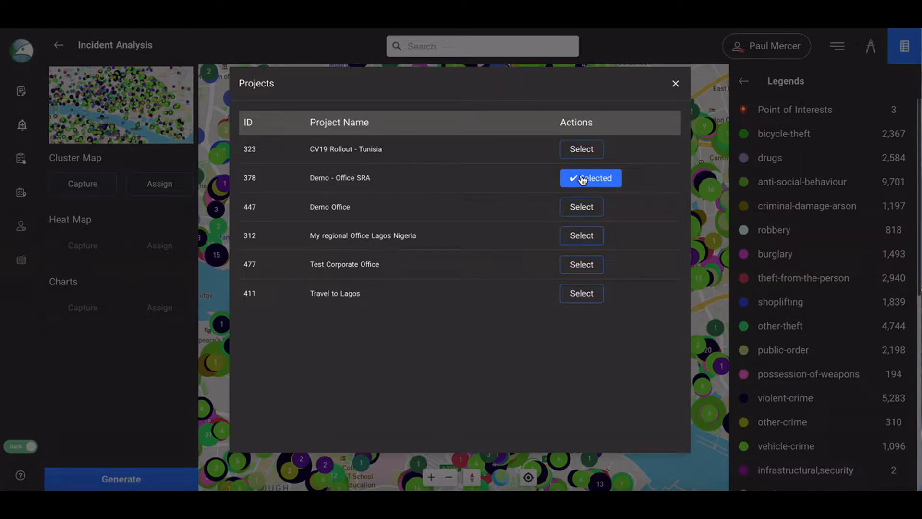
pyautogui.click(675, 83)
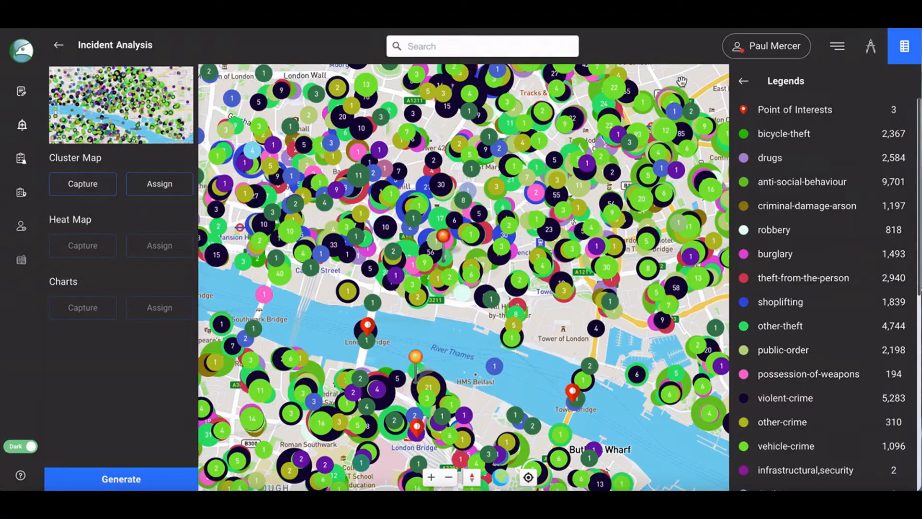
# Filter security incidents to only anti-social-behaviour, violent-crime and public-order.
pyautogui.click(744, 81)
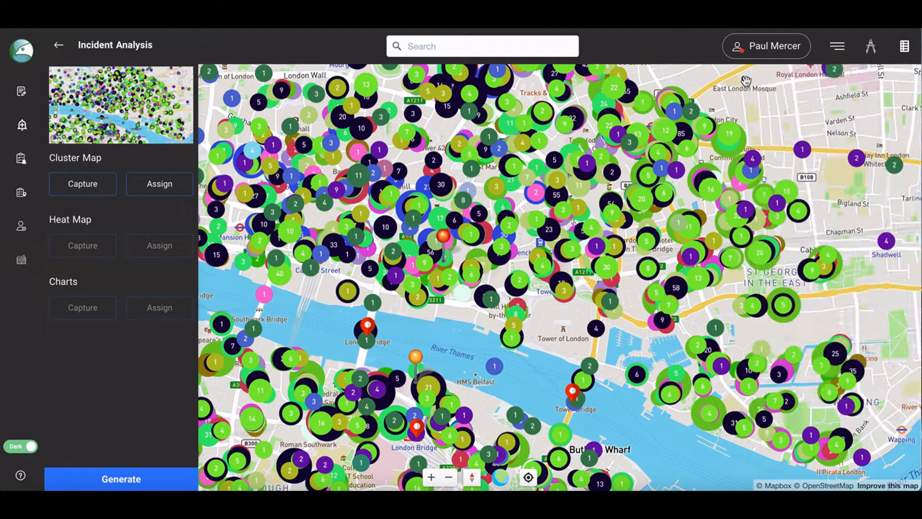
pyautogui.click(838, 48)
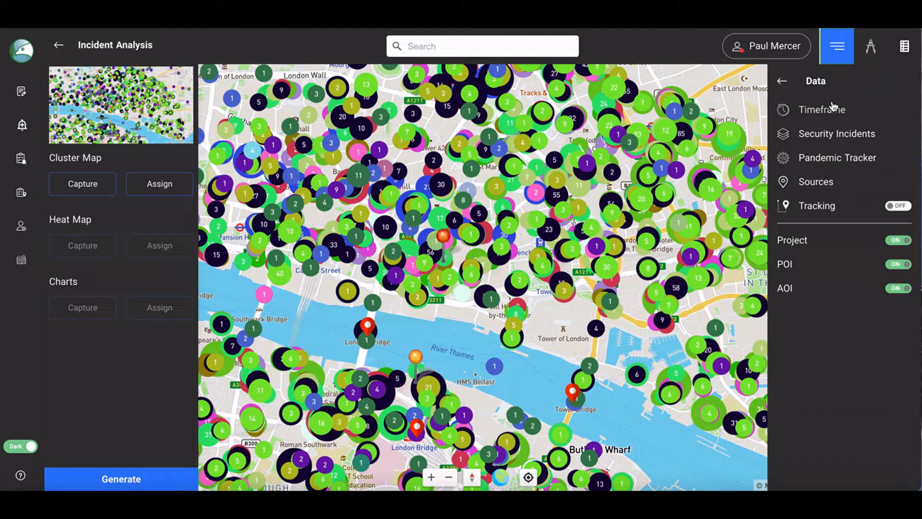
pyautogui.click(816, 136)
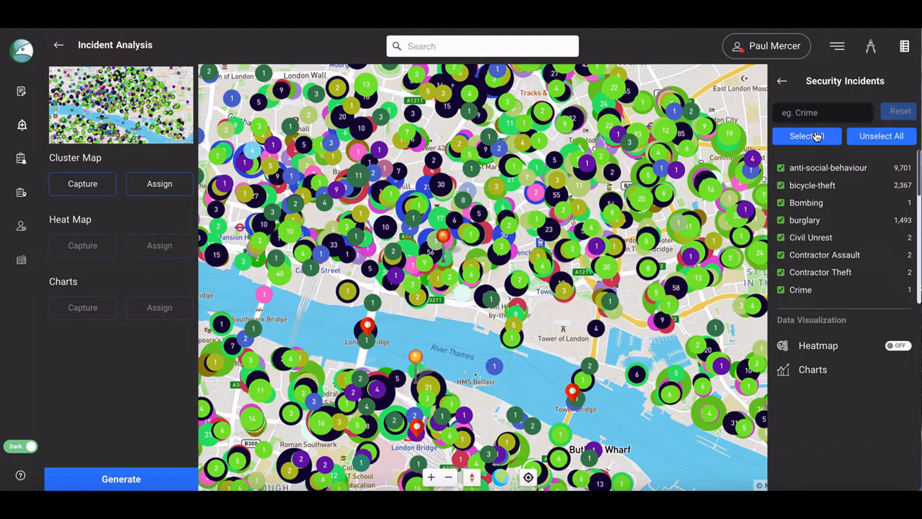
pyautogui.click(893, 137)
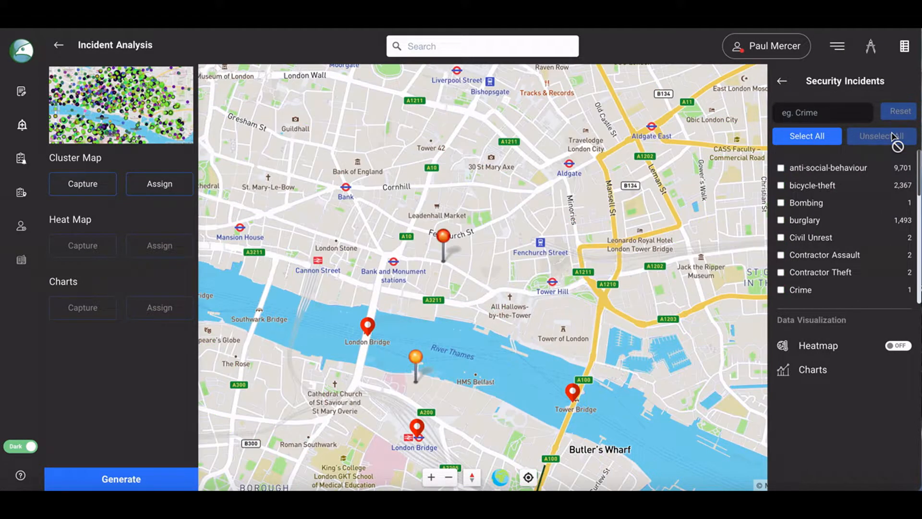
pyautogui.click(781, 168)
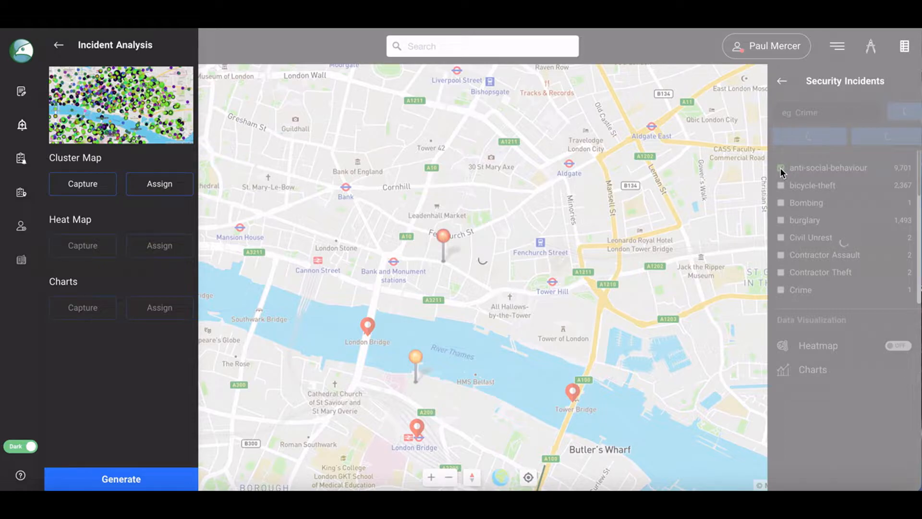
pyautogui.scroll(-10, 867, 235)
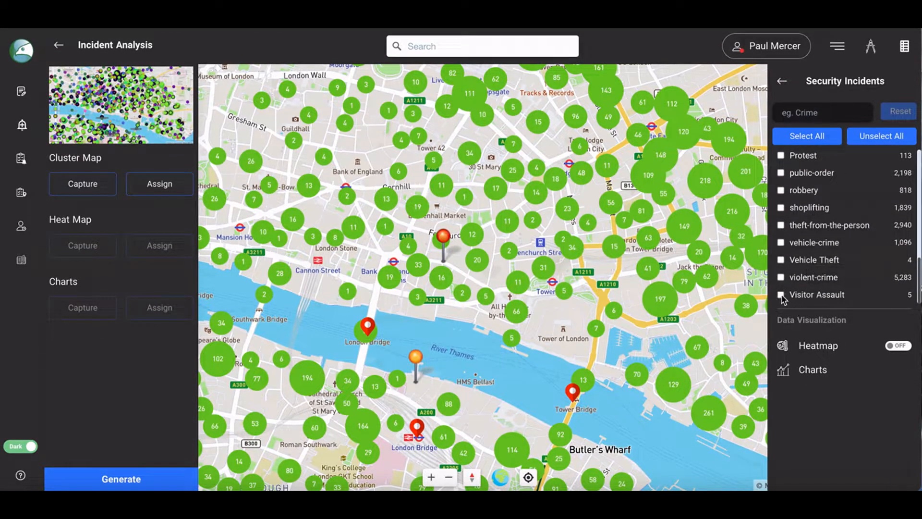
pyautogui.click(780, 277)
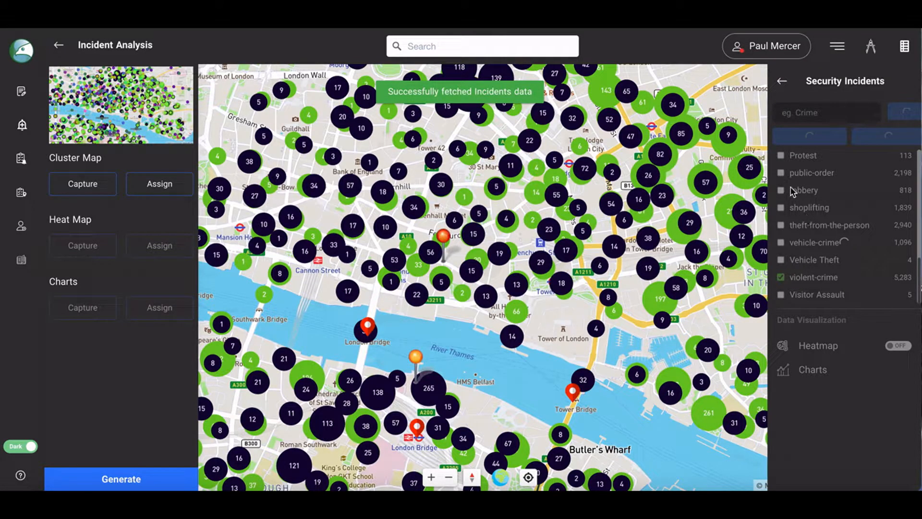
pyautogui.click(781, 174)
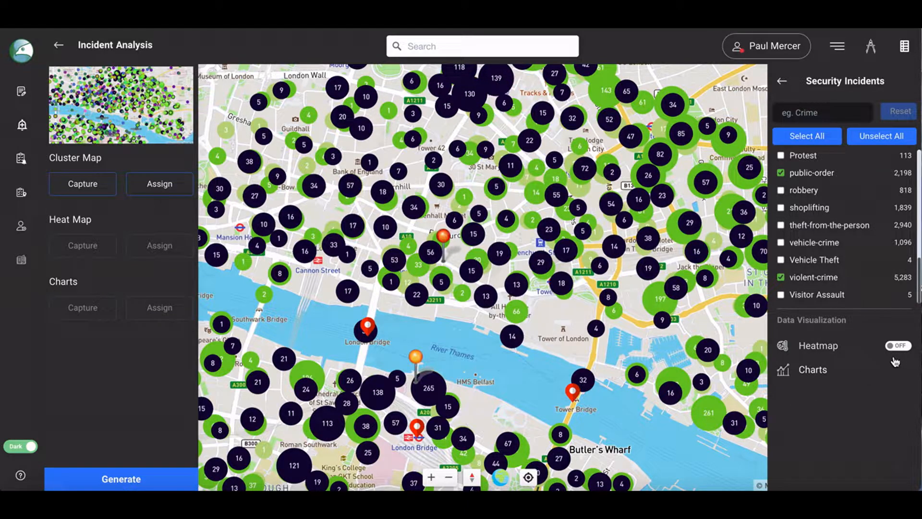
# Turn on the heatmap visualization and capture it as the heat map.
pyautogui.click(904, 346)
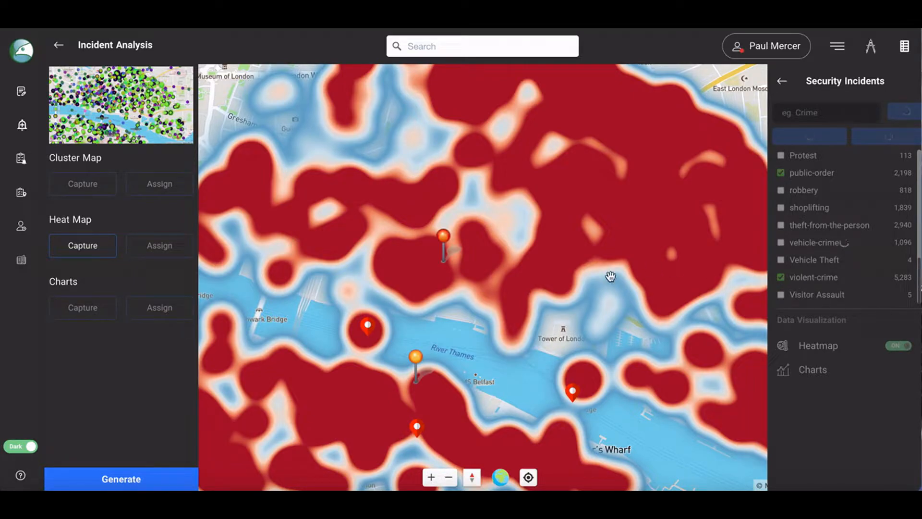
pyautogui.click(82, 247)
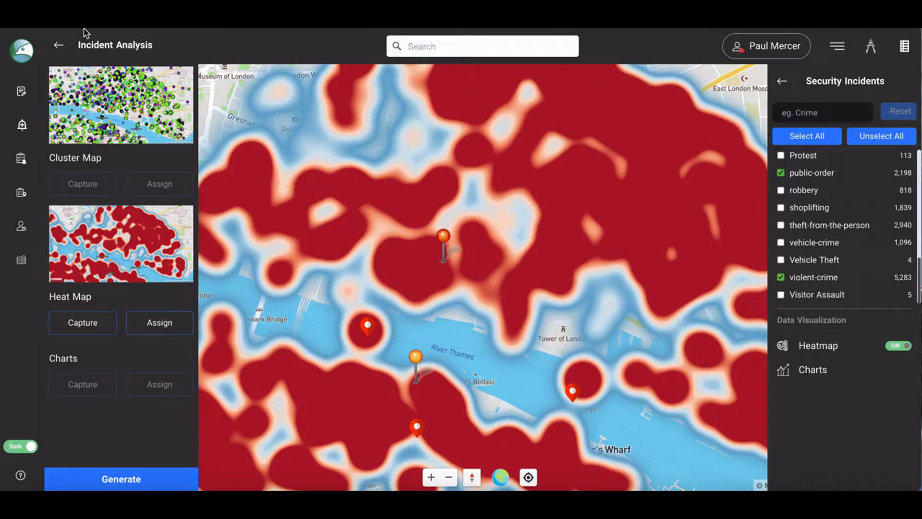
# Assign the captured heat map to the project Demo - Office SRA.
pyautogui.click(164, 323)
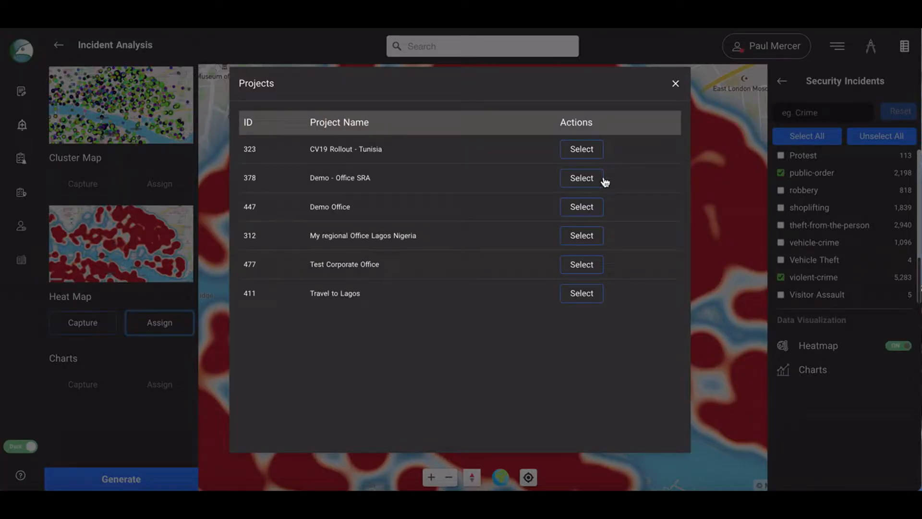
pyautogui.click(585, 179)
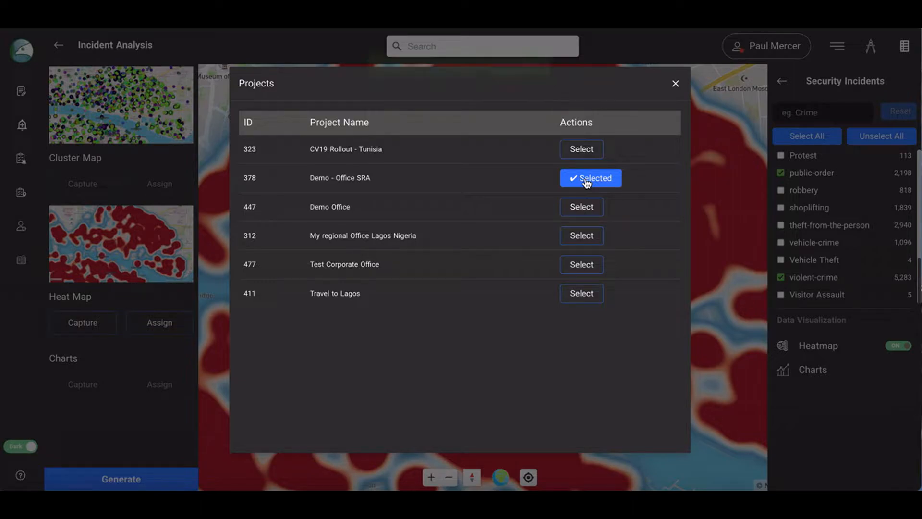
pyautogui.click(676, 86)
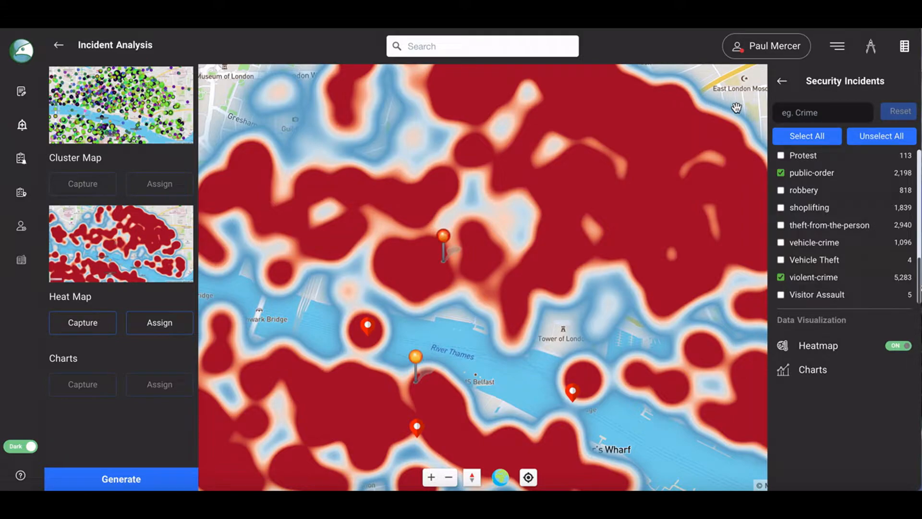
# Open the incident charts and capture them for the analysis.
pyautogui.click(812, 373)
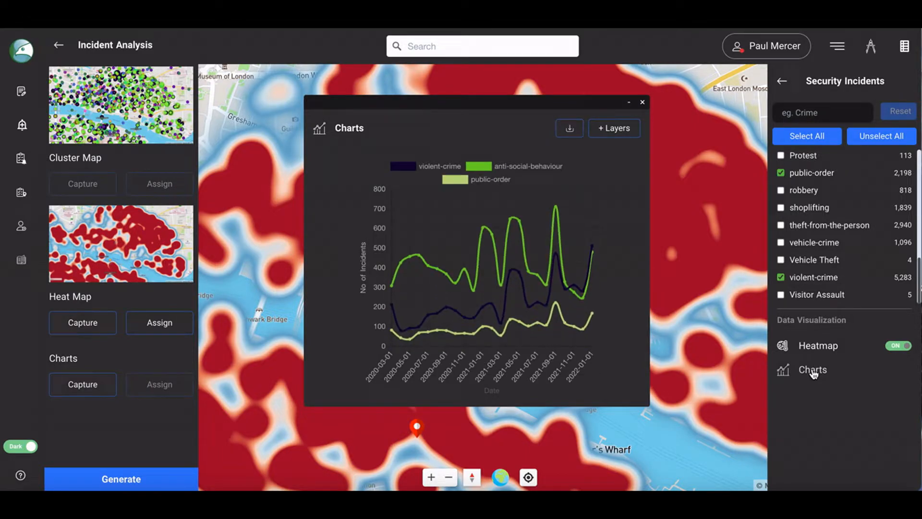
pyautogui.click(85, 384)
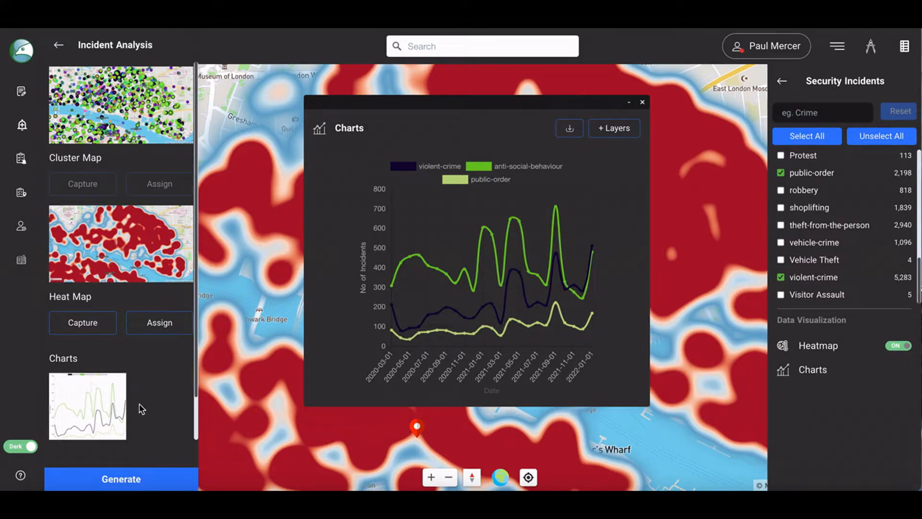
# Capture the incident charts and assign the captured charts to the project Demo - Office SRA.
pyautogui.scroll(-2, 140, 406)
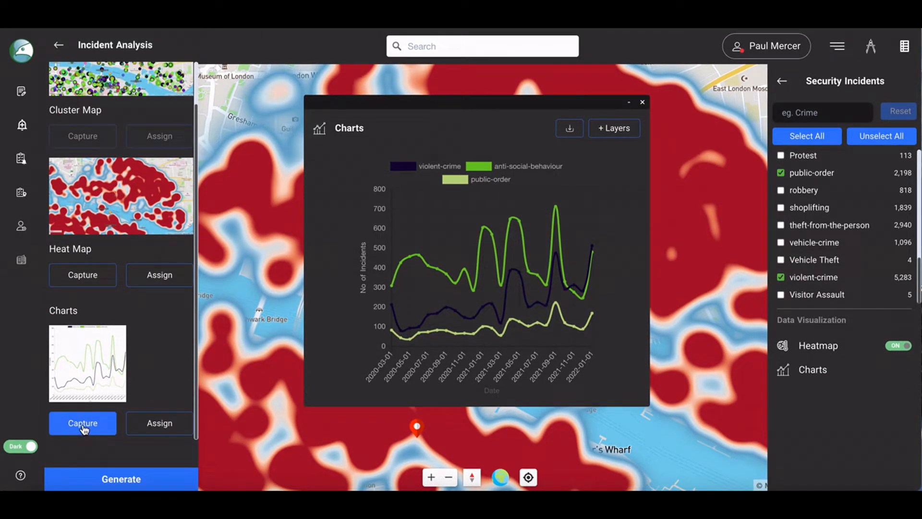
pyautogui.click(84, 427)
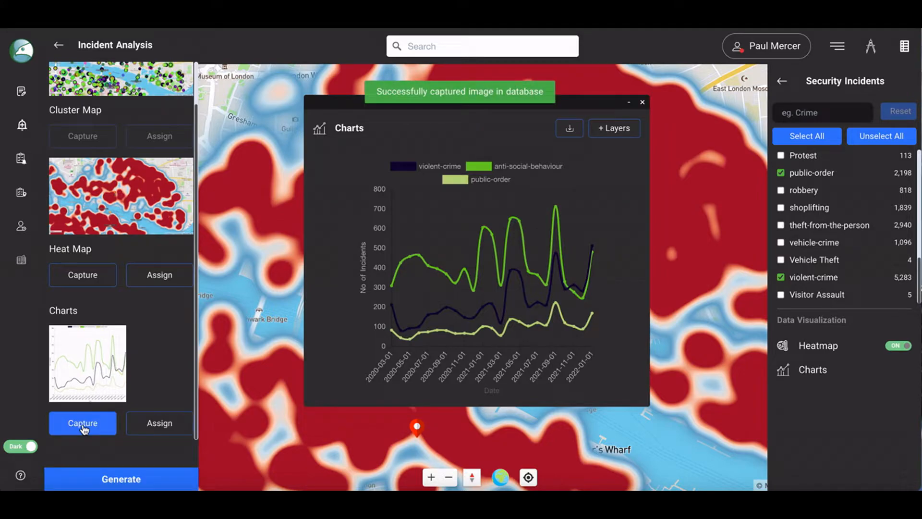
pyautogui.click(152, 426)
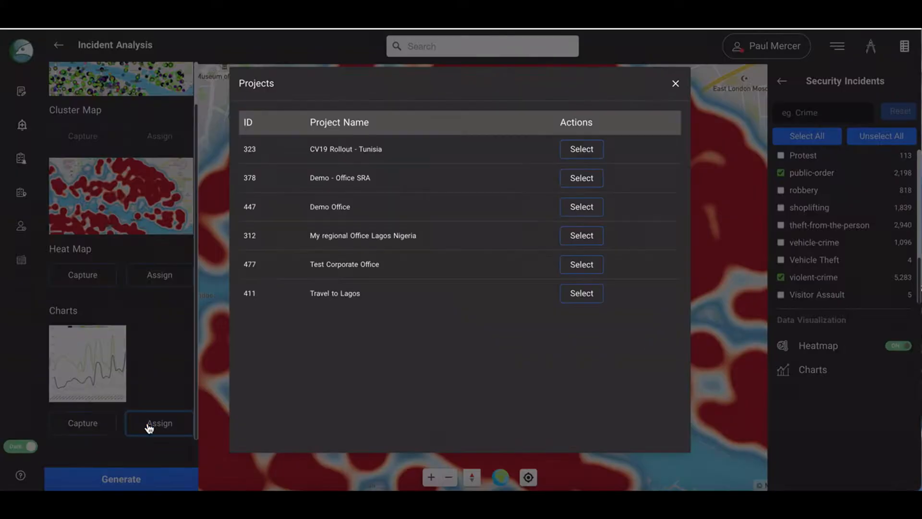
pyautogui.click(582, 178)
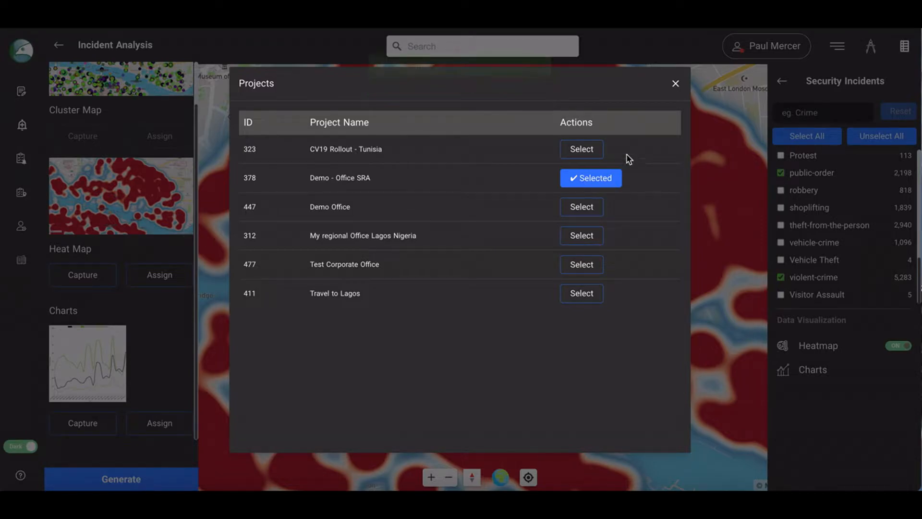
pyautogui.click(675, 83)
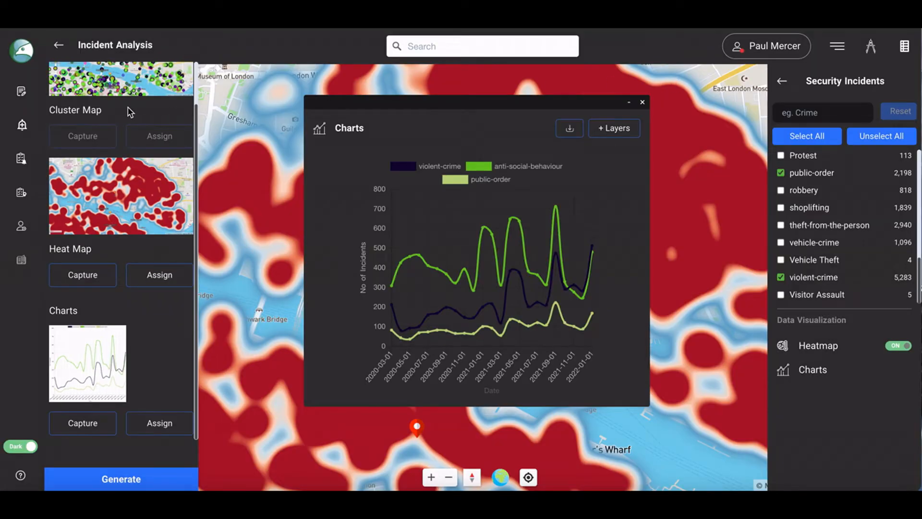
# Close the charts and open the Demo - Office SRA project's Incident Analysis Gallery under Location.
pyautogui.click(642, 103)
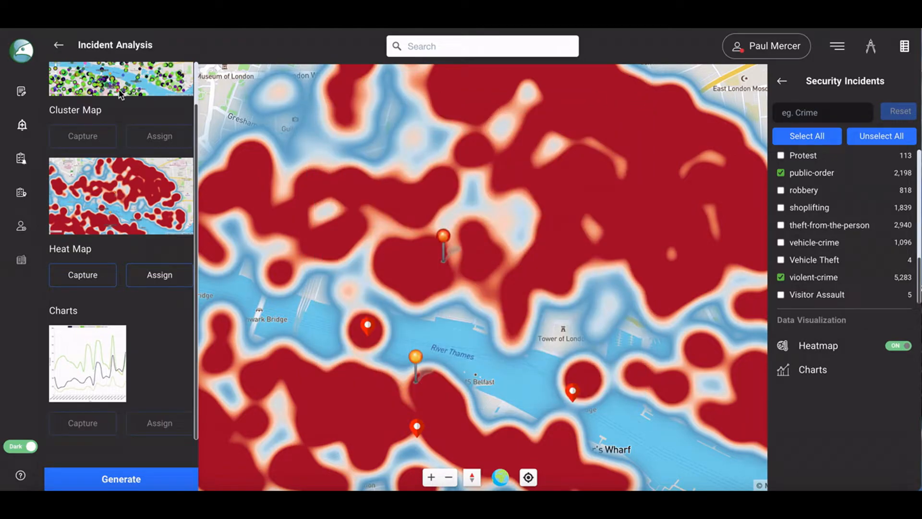
pyautogui.click(22, 91)
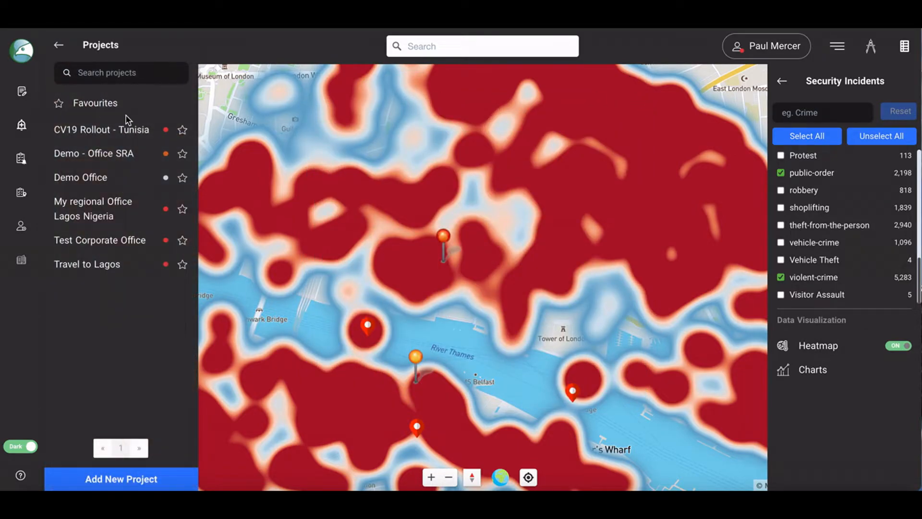
pyautogui.click(100, 153)
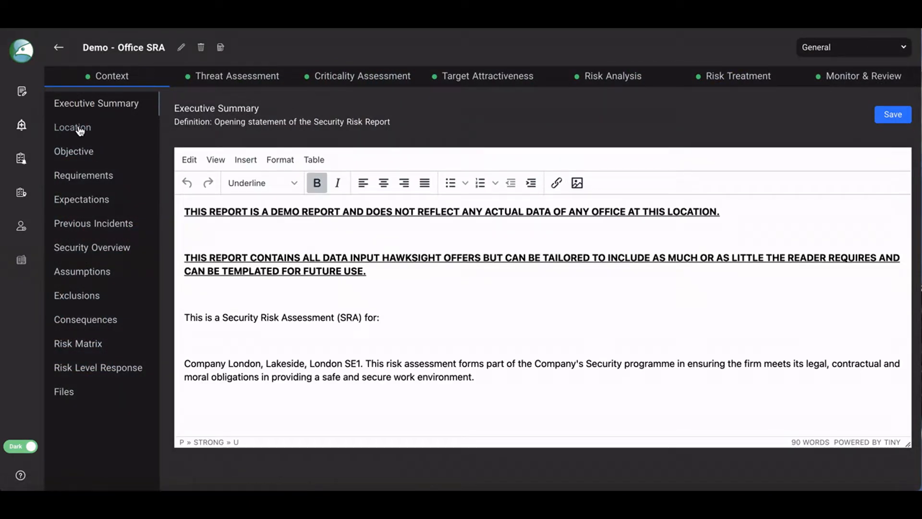
pyautogui.click(81, 131)
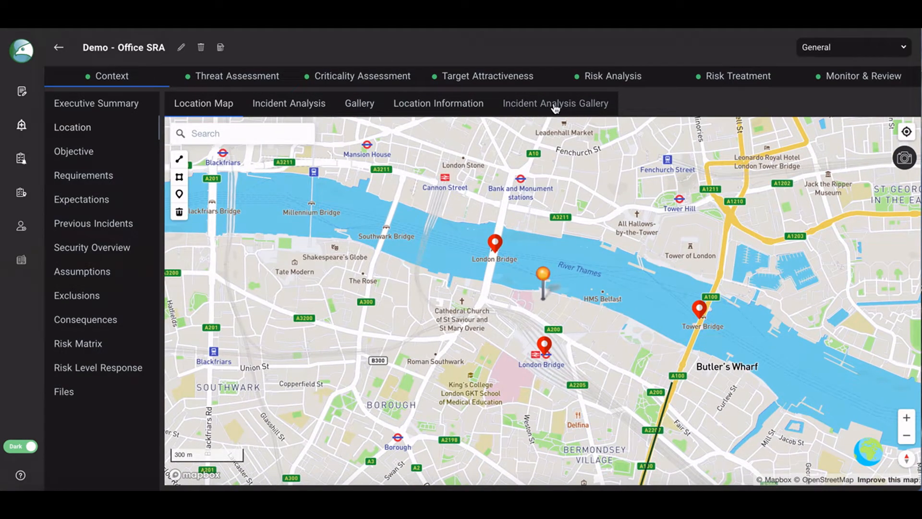
pyautogui.click(555, 107)
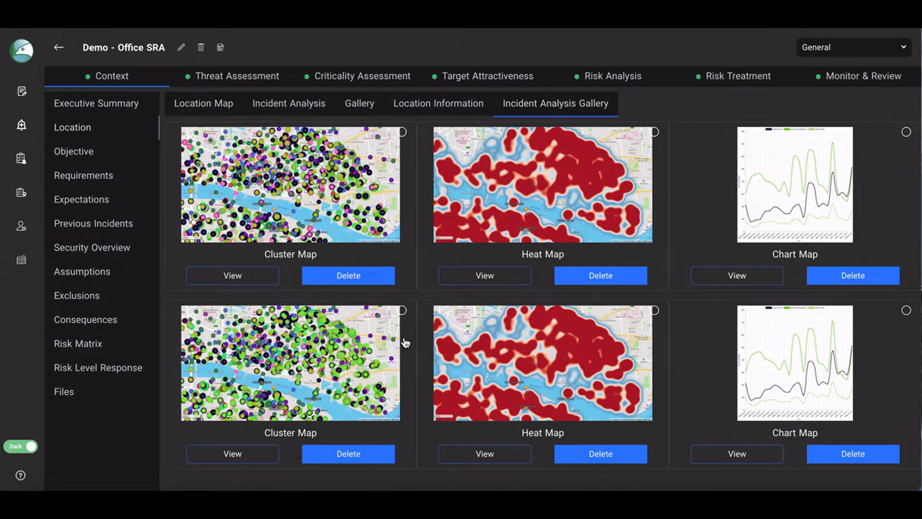
# Select the newer cluster map capture and view its incident details.
pyautogui.click(402, 310)
pyautogui.click(260, 455)
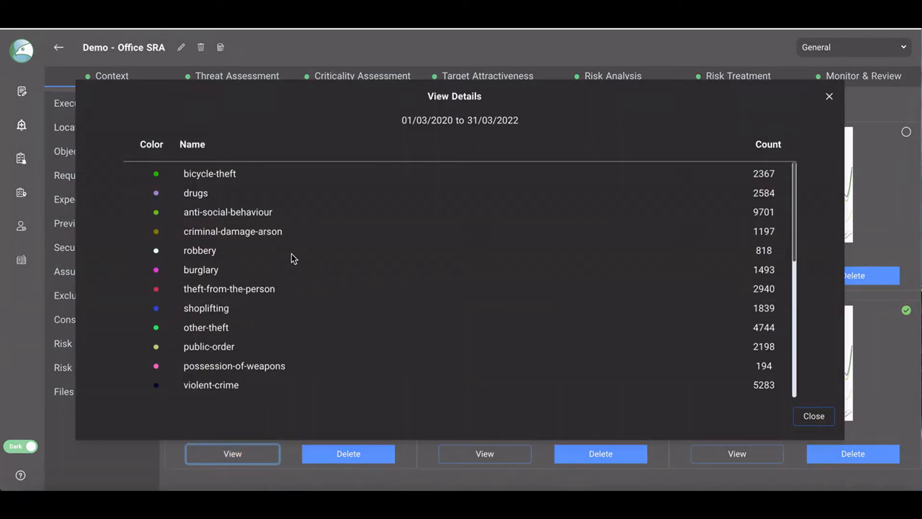
pyautogui.click(830, 97)
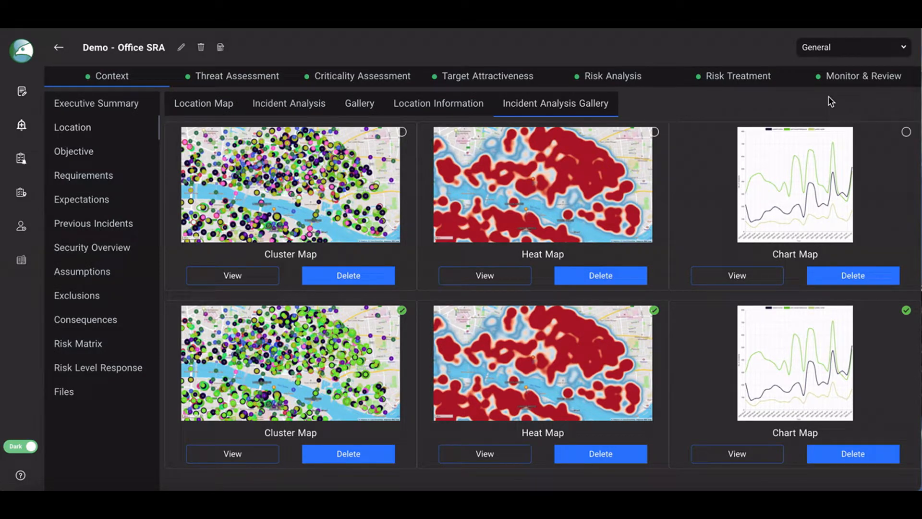
# Adjust the location map view and capture it into the project gallery.
pyautogui.click(213, 105)
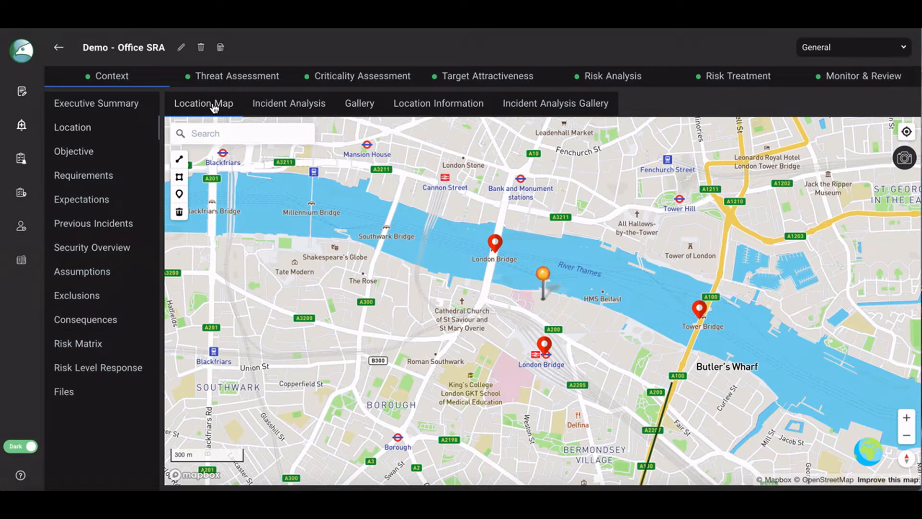
pyautogui.moveTo(598, 301); pyautogui.dragTo(571, 301)
pyautogui.click(906, 417)
pyautogui.click(906, 435)
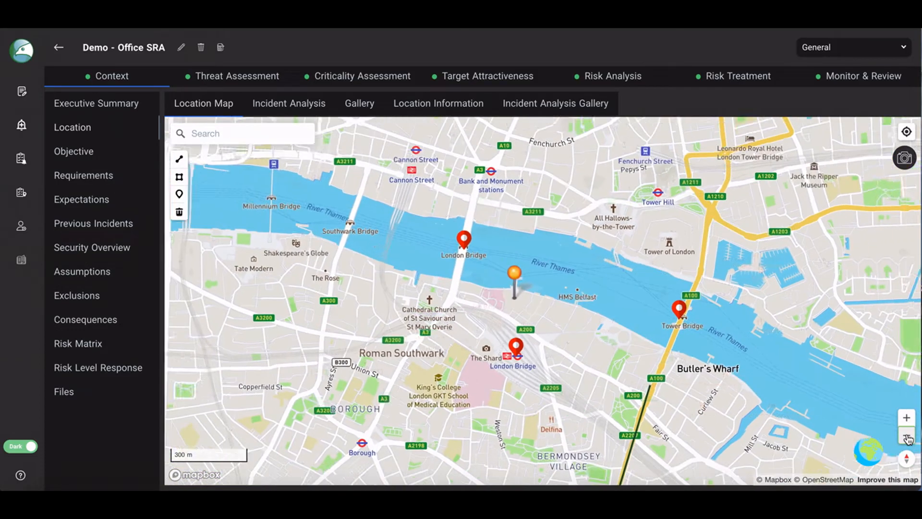
pyautogui.moveTo(639, 405)
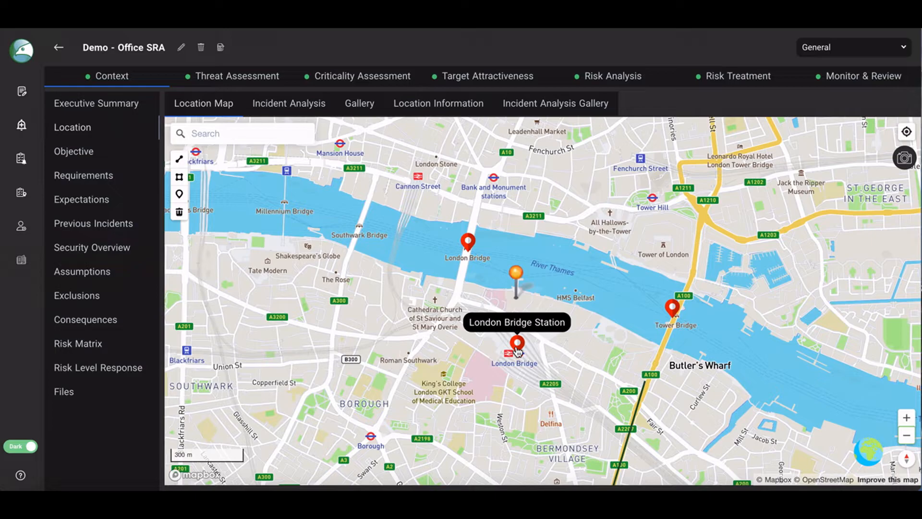
pyautogui.moveTo(472, 247)
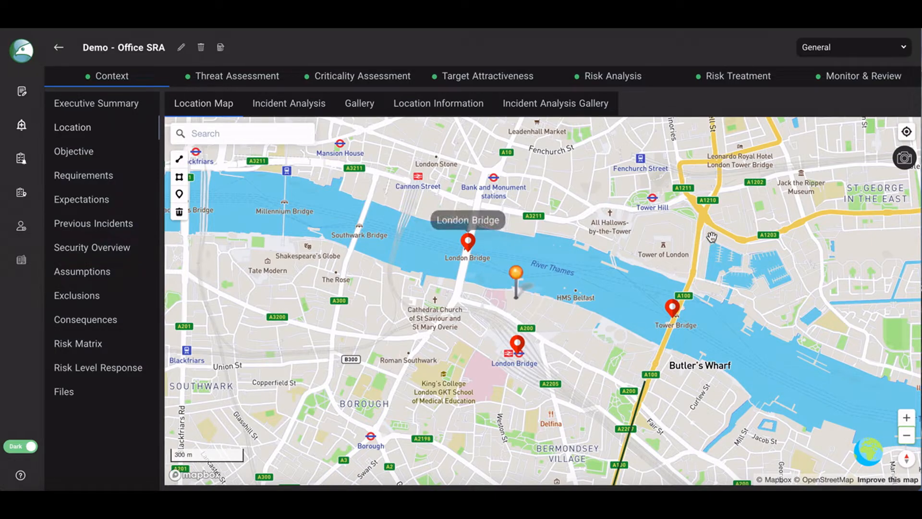
pyautogui.click(904, 159)
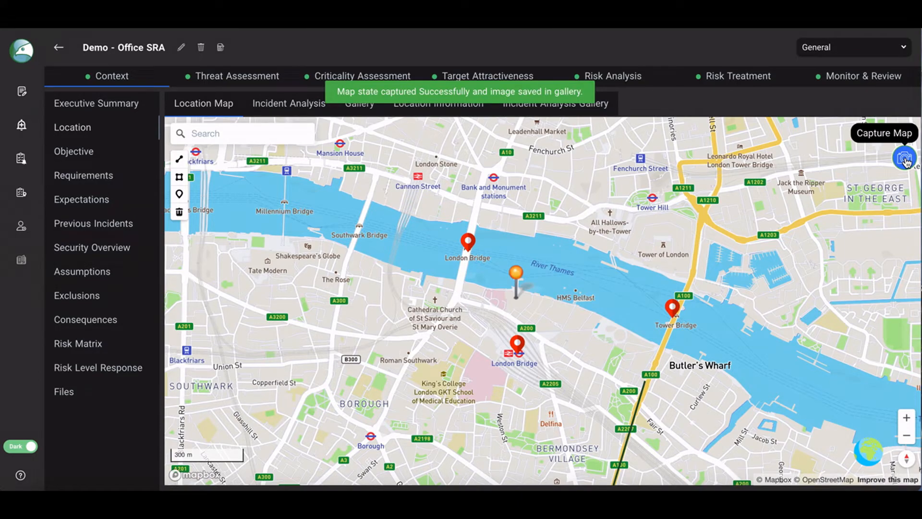
# Select the newly captured map image in the gallery.
pyautogui.click(358, 106)
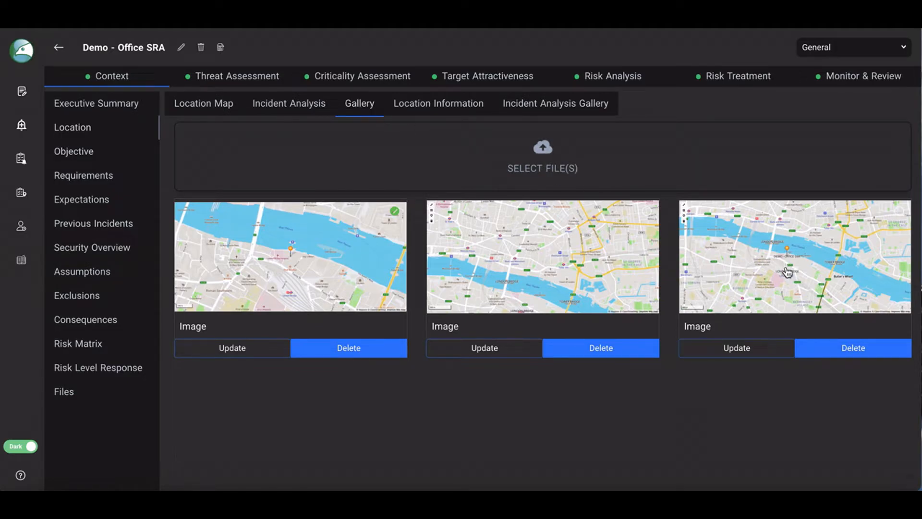
pyautogui.click(900, 212)
# Set the from date range in Incident Analysis to start 2020-03 and end 2021-03.
pyautogui.click(305, 108)
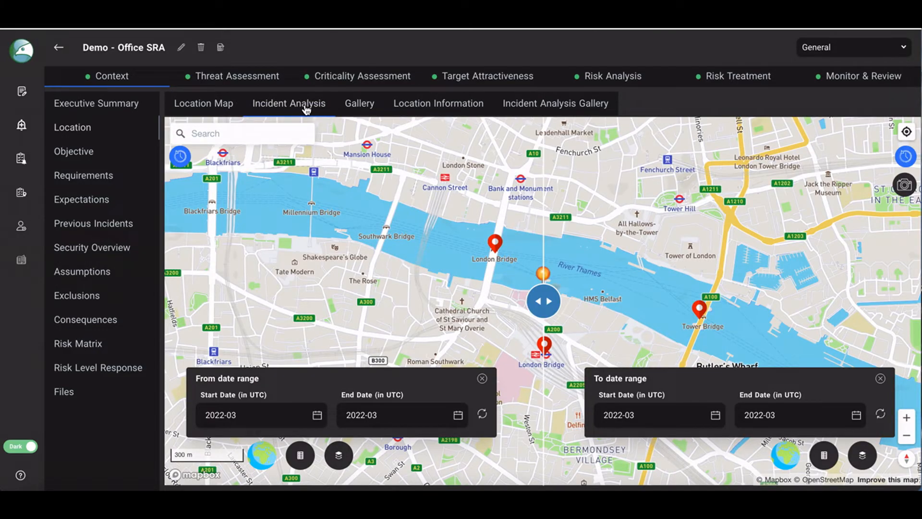
pyautogui.click(233, 414)
pyautogui.click(210, 226)
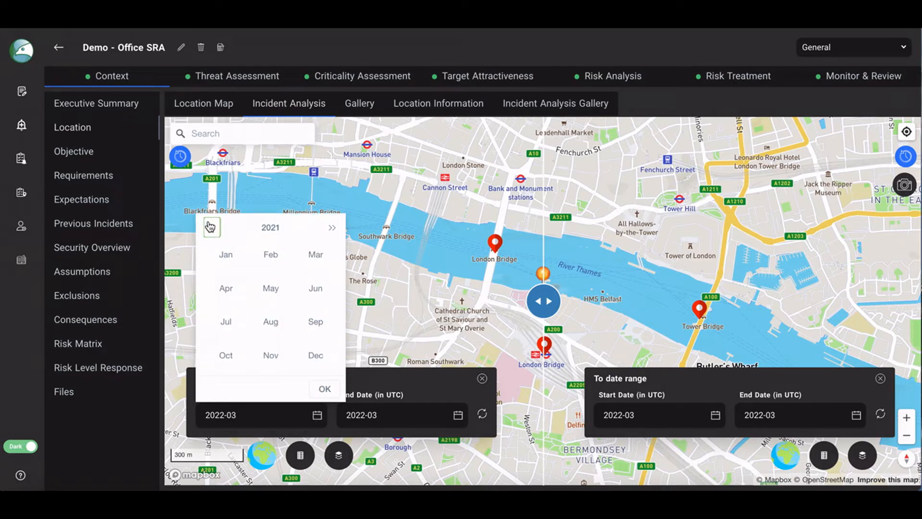
pyautogui.click(209, 226)
pyautogui.click(317, 255)
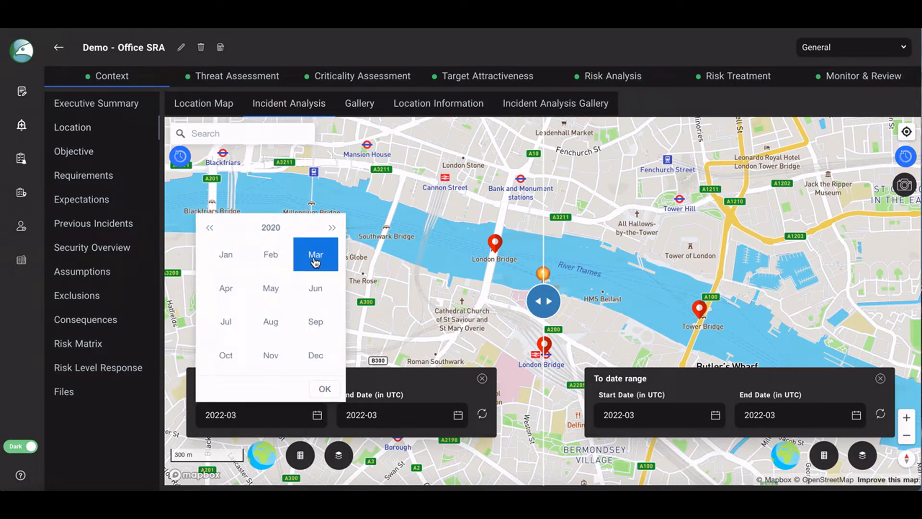
pyautogui.click(324, 388)
pyautogui.click(364, 415)
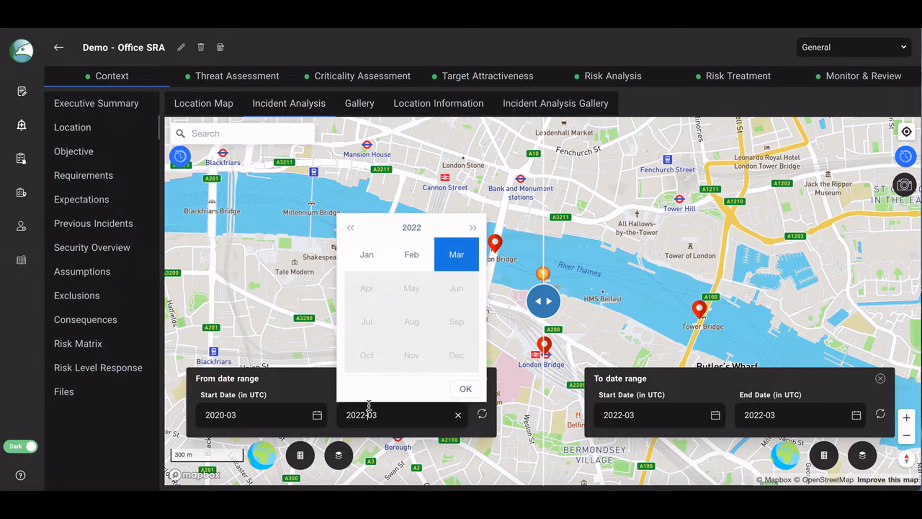
pyautogui.click(351, 227)
pyautogui.click(458, 260)
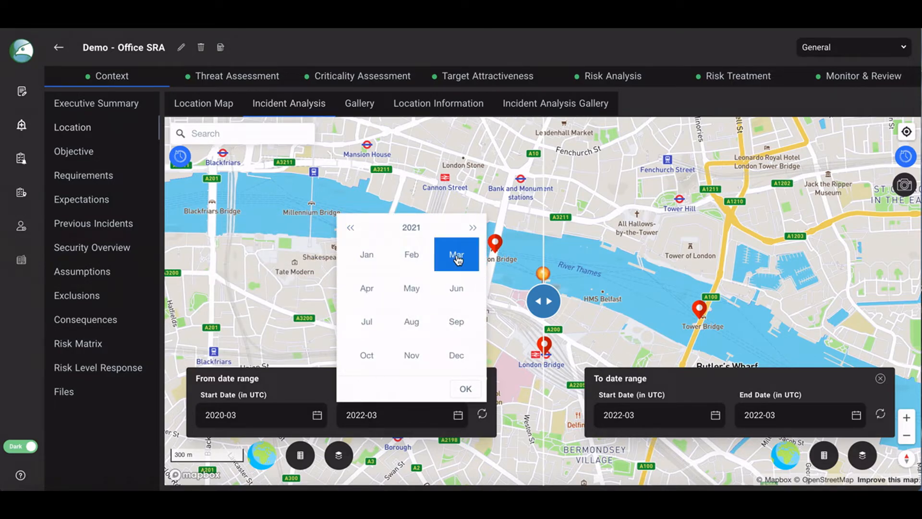
pyautogui.click(468, 388)
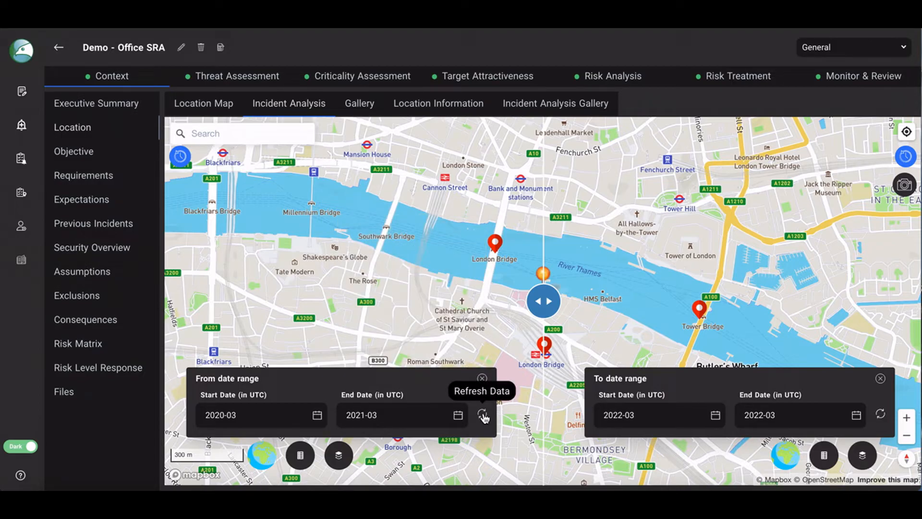
# Set the to date range to start 2021-03 and end 2022-03, then refresh its data.
pyautogui.click(617, 415)
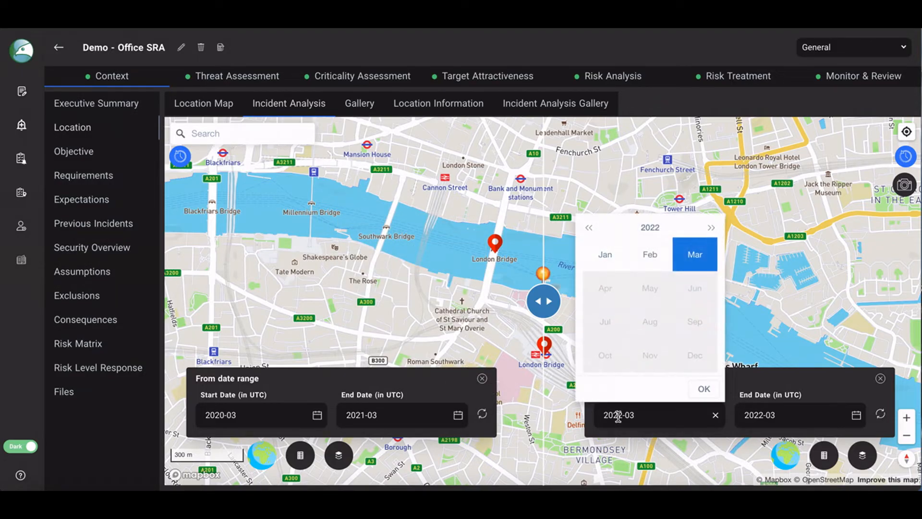
pyautogui.click(590, 229)
pyautogui.click(693, 254)
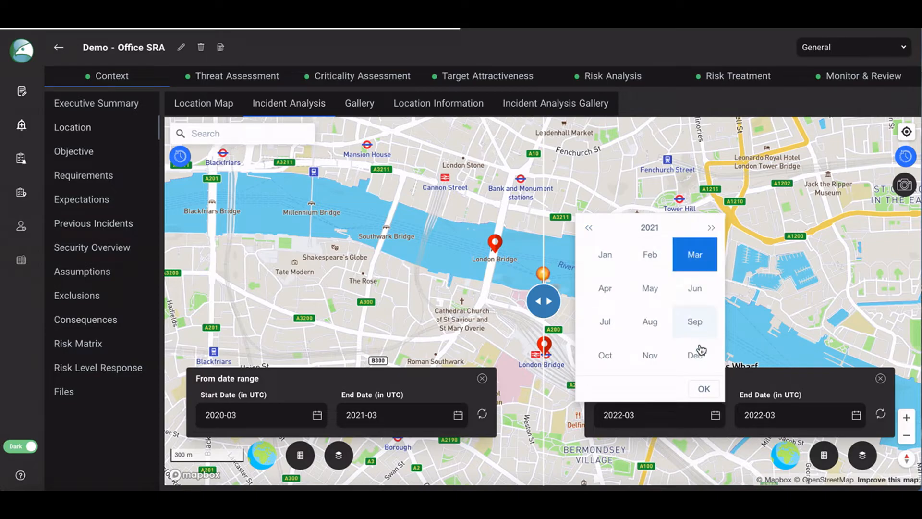
pyautogui.click(703, 390)
pyautogui.click(765, 415)
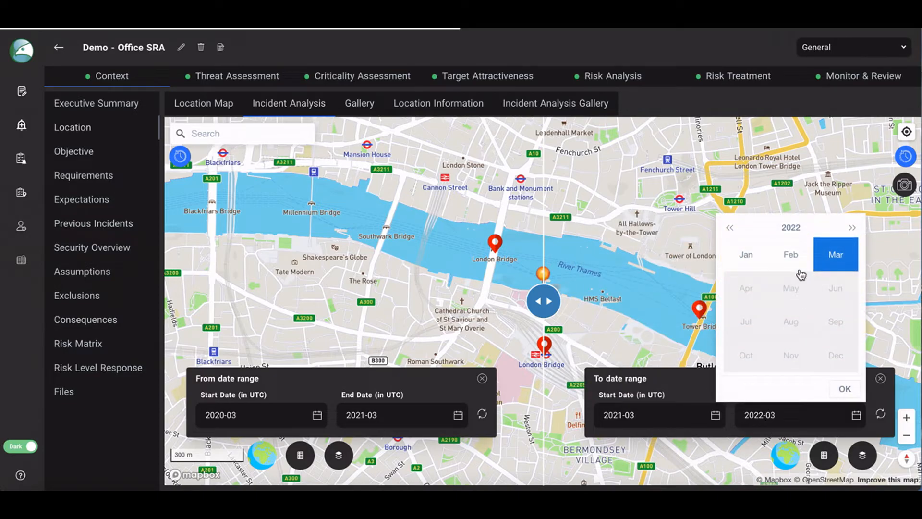
pyautogui.click(845, 391)
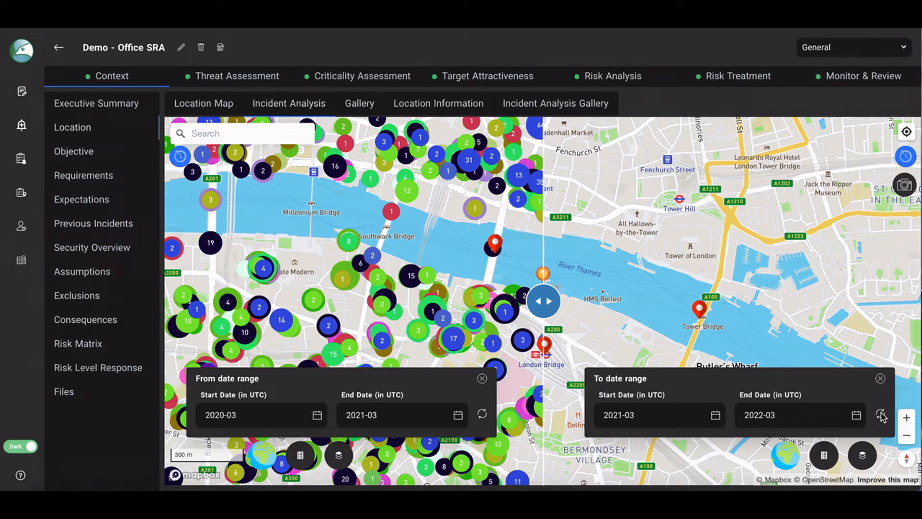
pyautogui.click(881, 414)
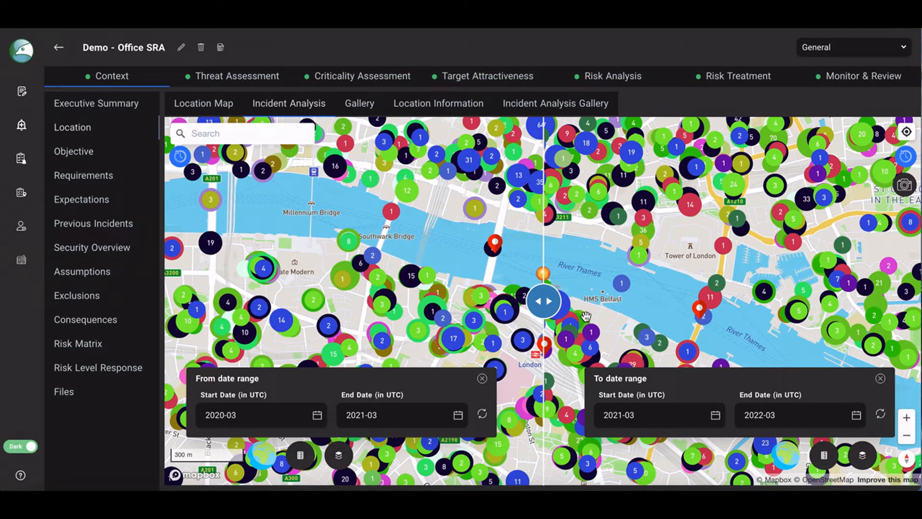
# Show the legends for both date-range maps and capture the comparison map to the project.
pyautogui.moveTo(544, 304); pyautogui.dragTo(542, 274)
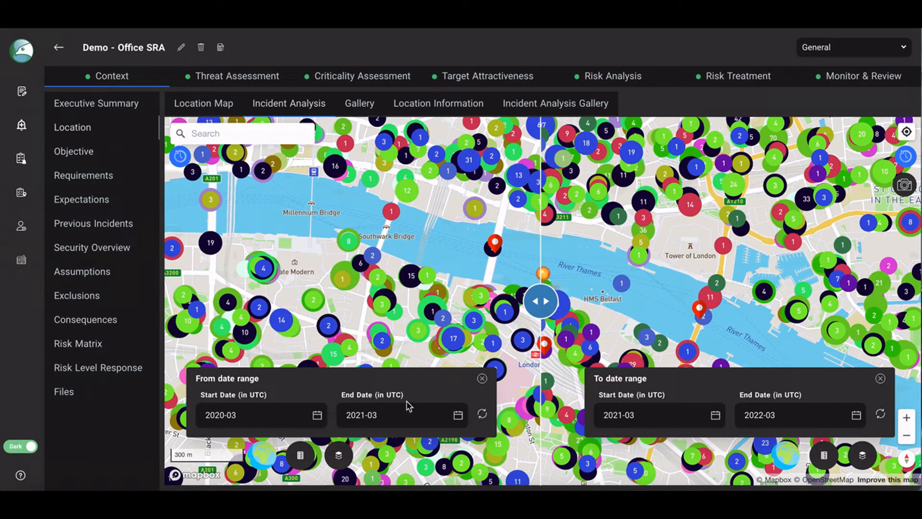
pyautogui.click(302, 456)
pyautogui.click(823, 457)
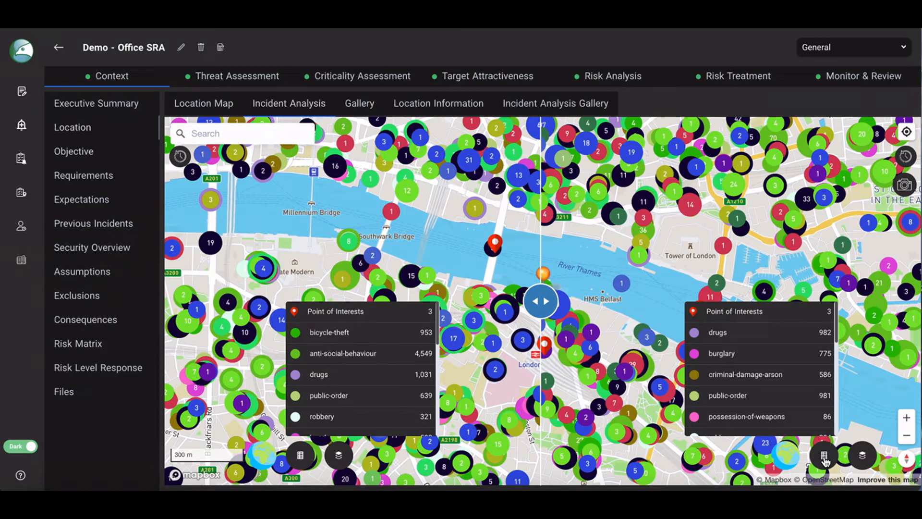
pyautogui.click(904, 187)
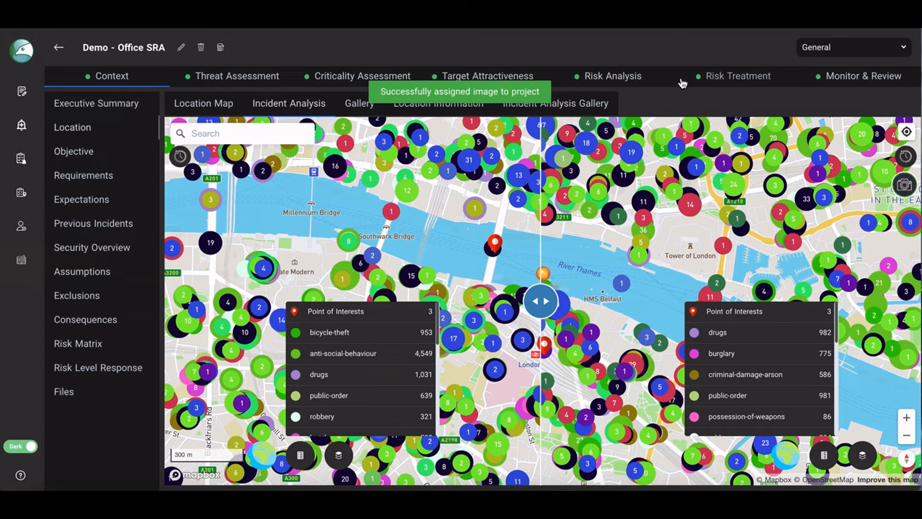
# Open the Incident Analysis Gallery and view the new comparison map capture.
pyautogui.click(566, 104)
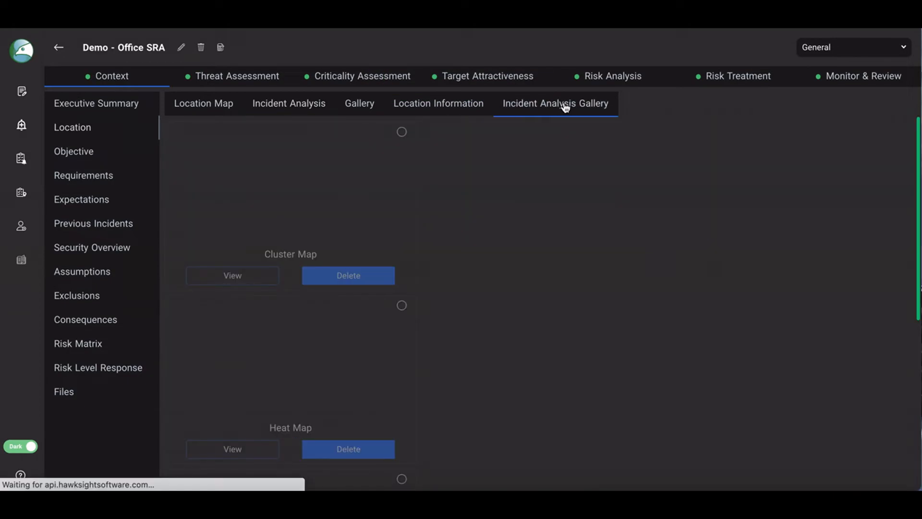
pyautogui.scroll(-2, 571, 287)
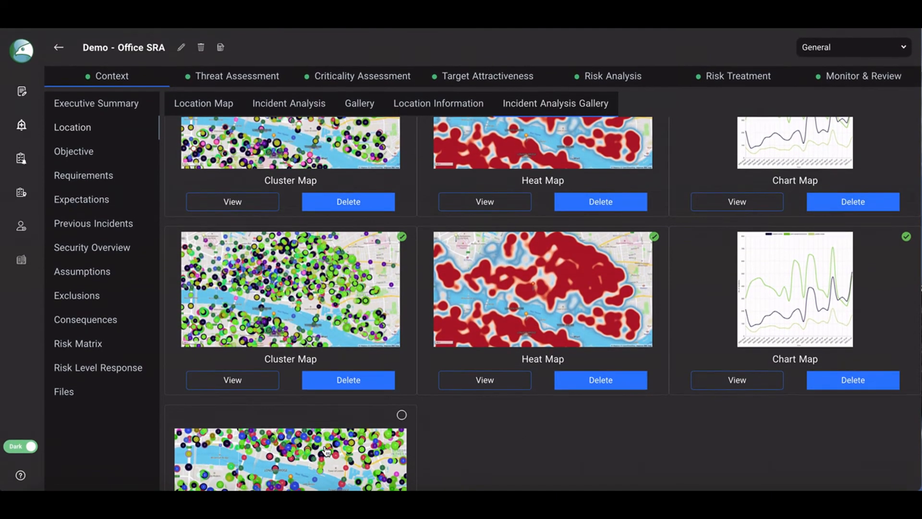
pyautogui.click(330, 455)
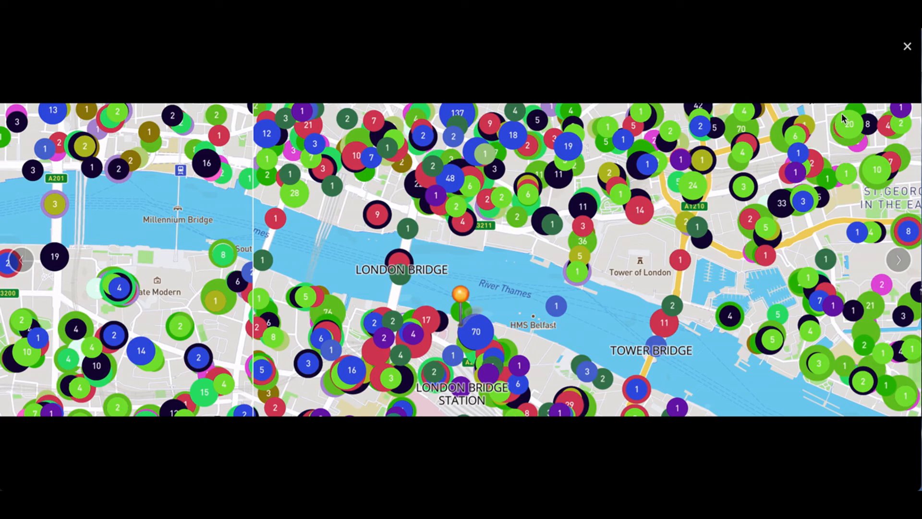
pyautogui.click(908, 48)
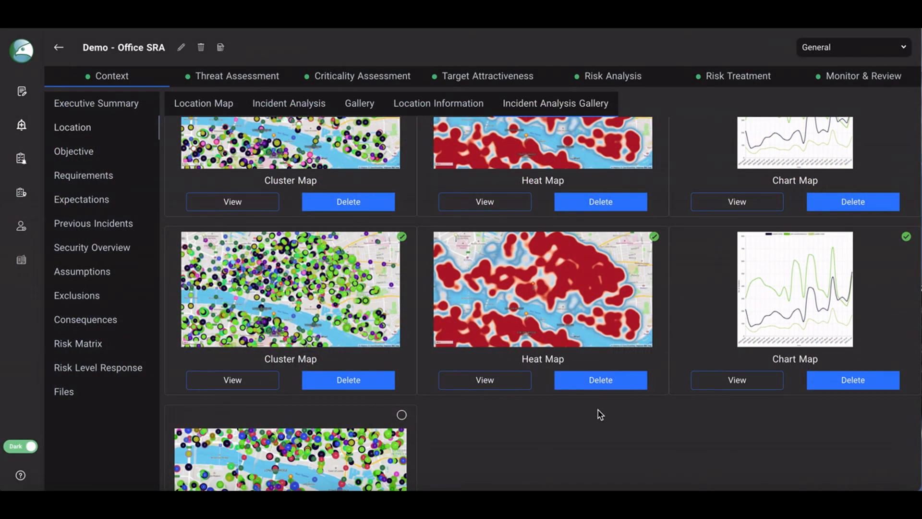